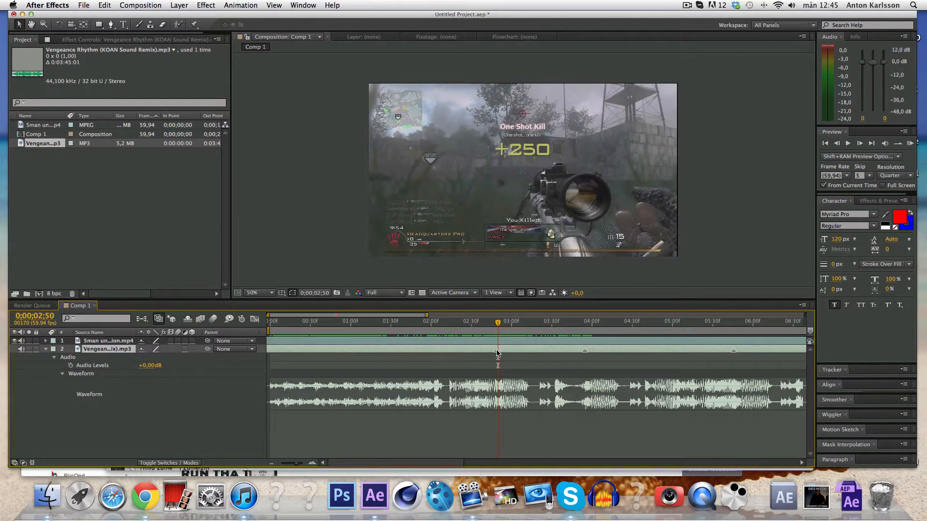
# Split the gameplay clip at 0;00;01;13 and mute the audio of both gameplay layers.
pyautogui.click(495, 323)
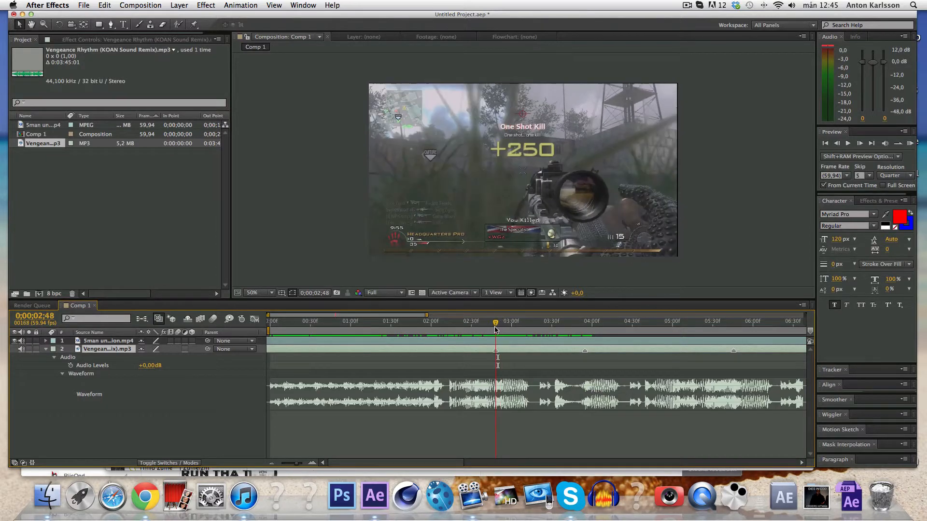
pyautogui.moveTo(495, 327); pyautogui.dragTo(368, 345)
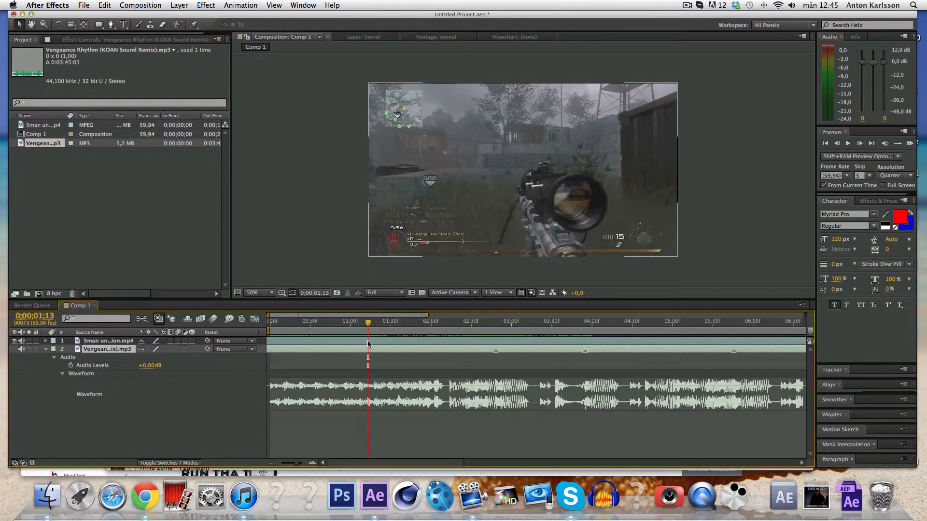
pyautogui.click(351, 342)
pyautogui.press('super+shift+d')
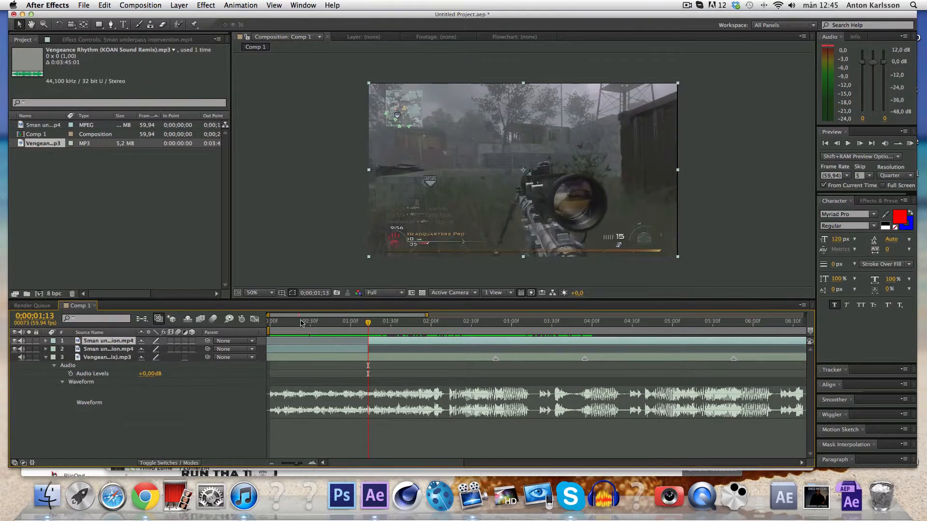
pyautogui.moveTo(21, 341); pyautogui.dragTo(21, 349)
# Apply Twixtor to the upper gameplay layer with an input frame rate of 59.94.
pyautogui.click(205, 5)
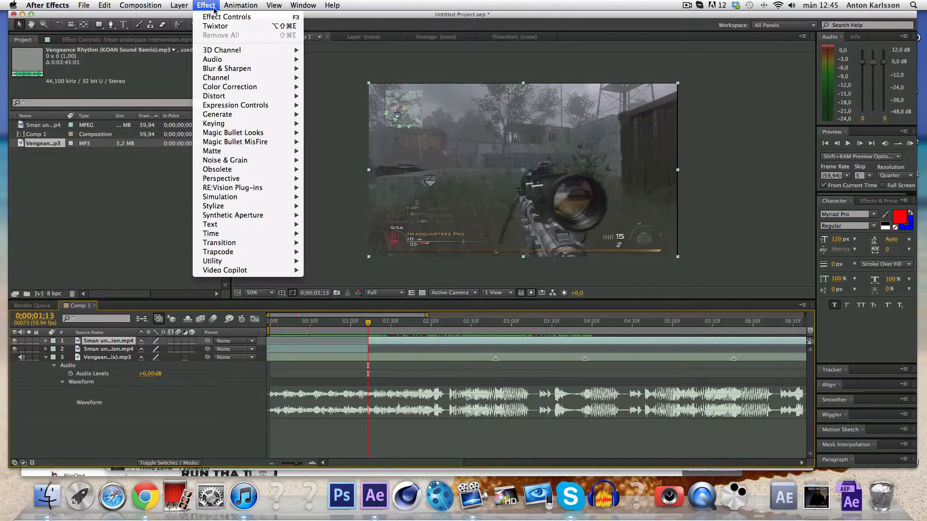
pyautogui.click(221, 26)
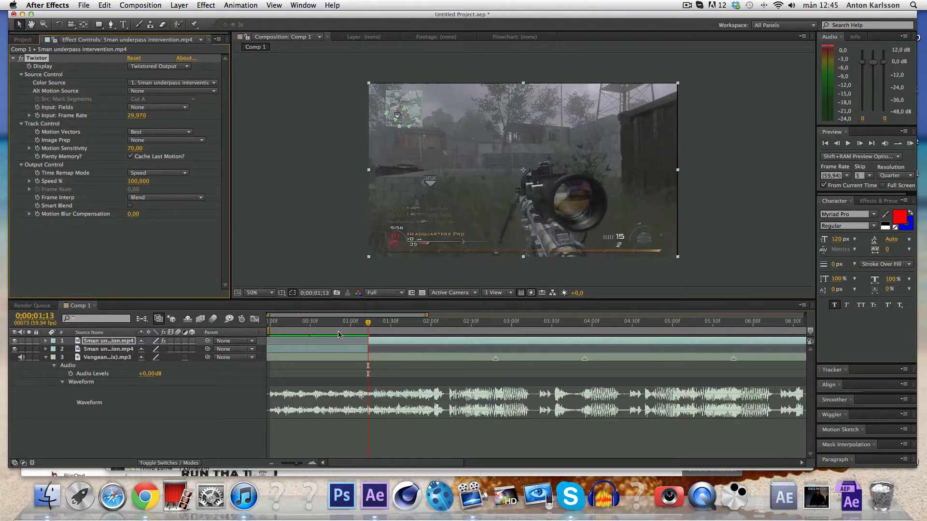
pyautogui.click(145, 116)
pyautogui.write('5')
pyautogui.press('Return')
# Reveal the Speed % property under Twixtor's Output Control on the gameplay layer.
pyautogui.click(47, 342)
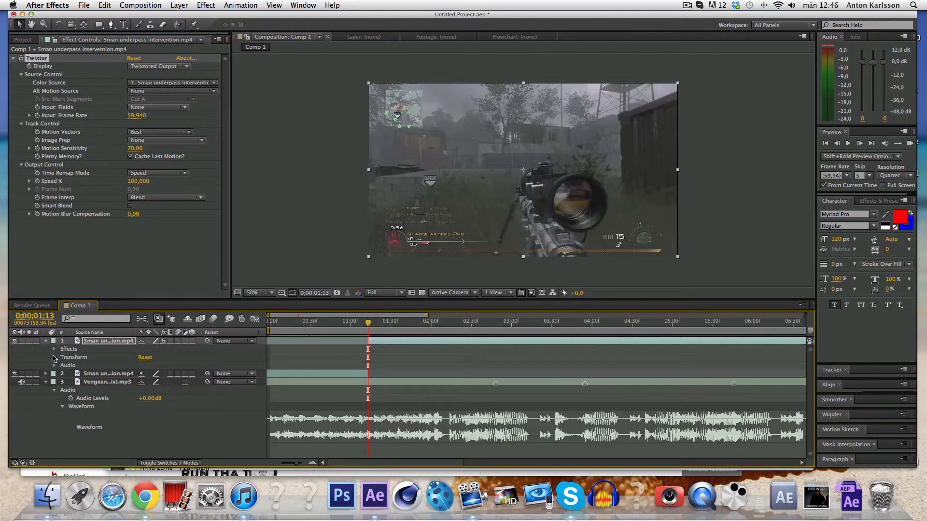
pyautogui.click(54, 349)
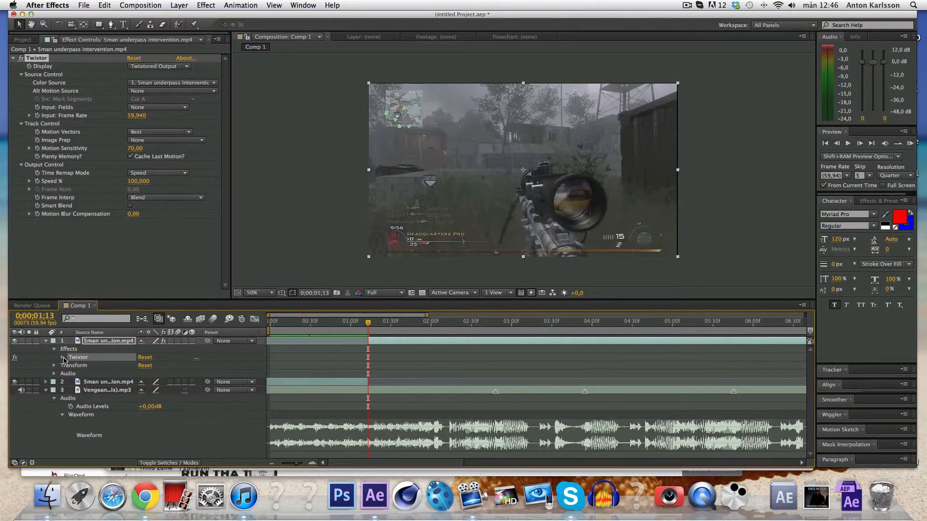
pyautogui.click(62, 358)
pyautogui.click(70, 390)
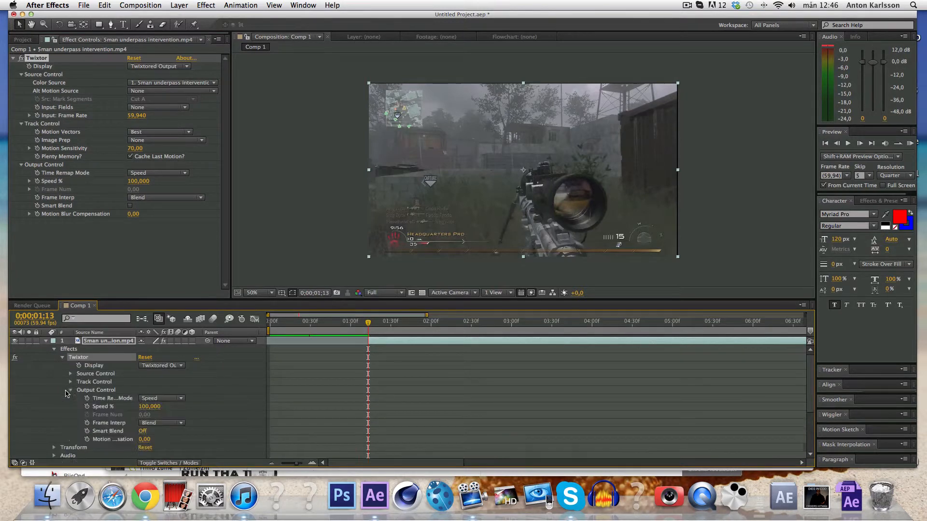
# Keyframe Speed % at 100 at 1;13, then at 3 a few frames later.
pyautogui.click(87, 407)
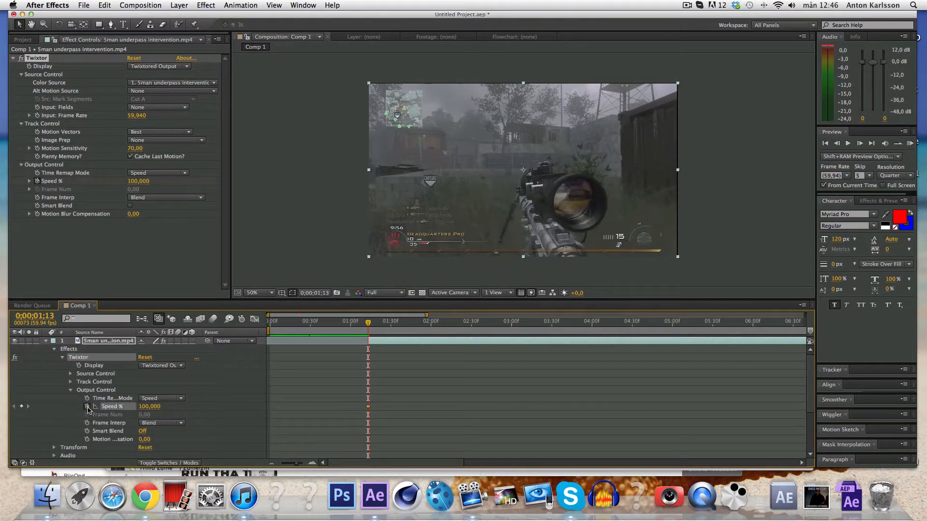
pyautogui.moveTo(368, 325); pyautogui.dragTo(377, 325)
pyautogui.click(148, 408)
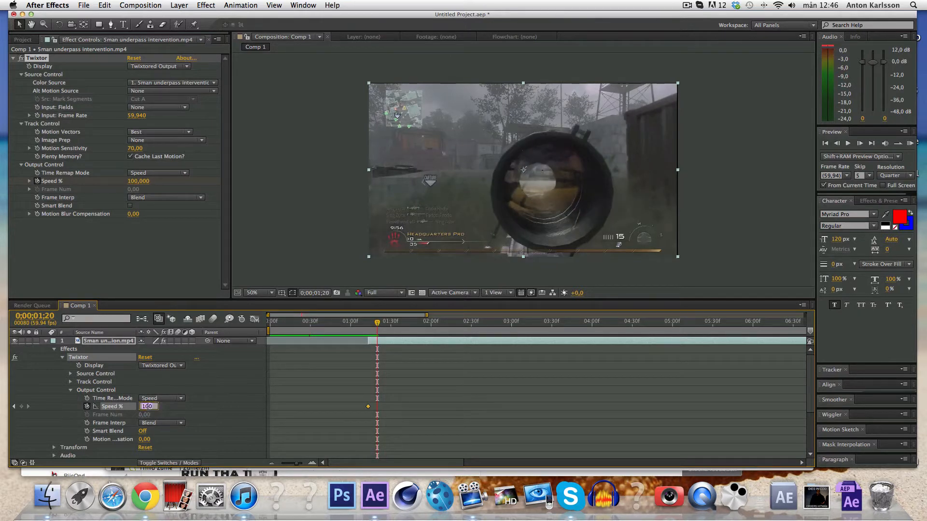
pyautogui.write('3')
pyautogui.press('Return')
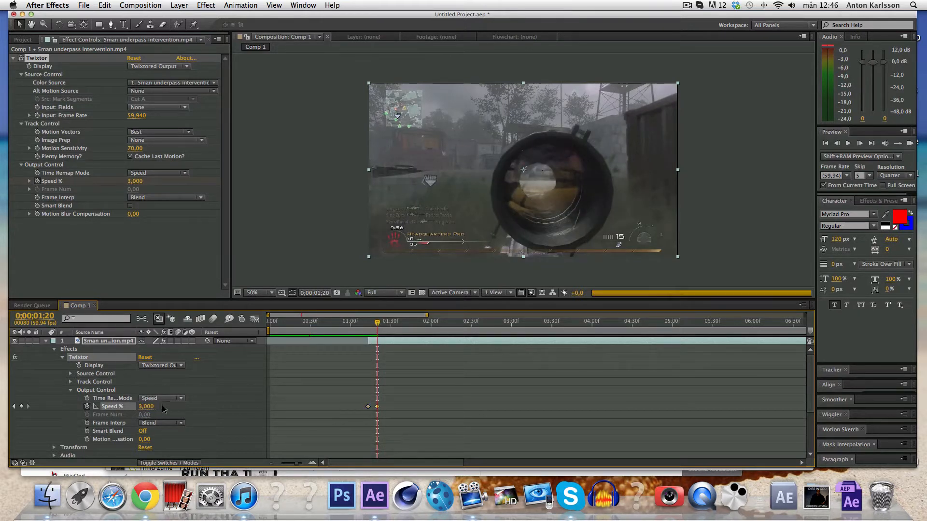
pyautogui.moveTo(377, 323); pyautogui.dragTo(439, 329)
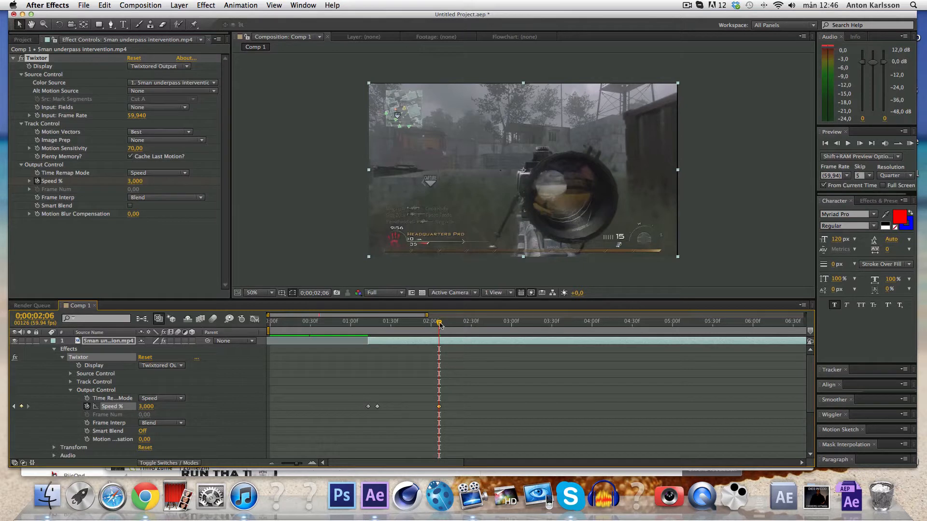
# Add a Speed % keyframe of 140 at 0;00;02;13.
pyautogui.moveTo(441, 325); pyautogui.dragTo(448, 325)
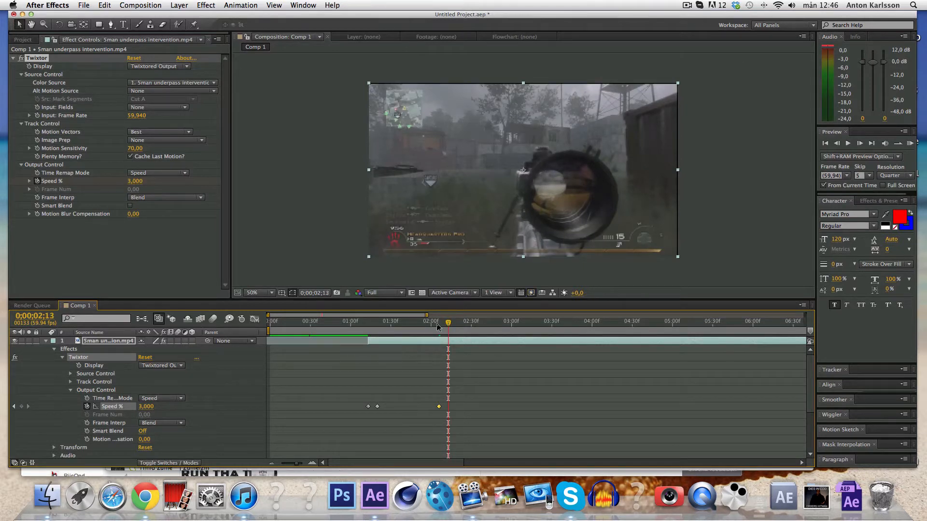
pyautogui.click(146, 407)
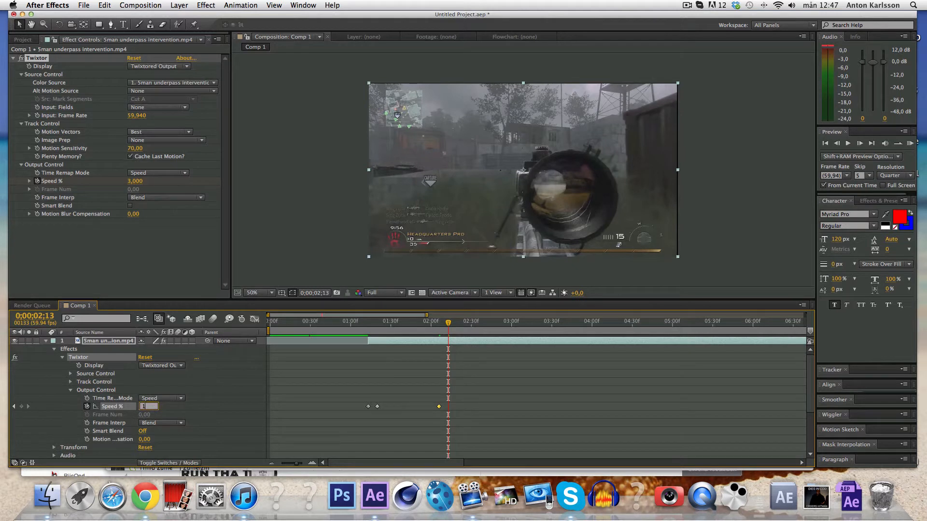
pyautogui.press('Return')
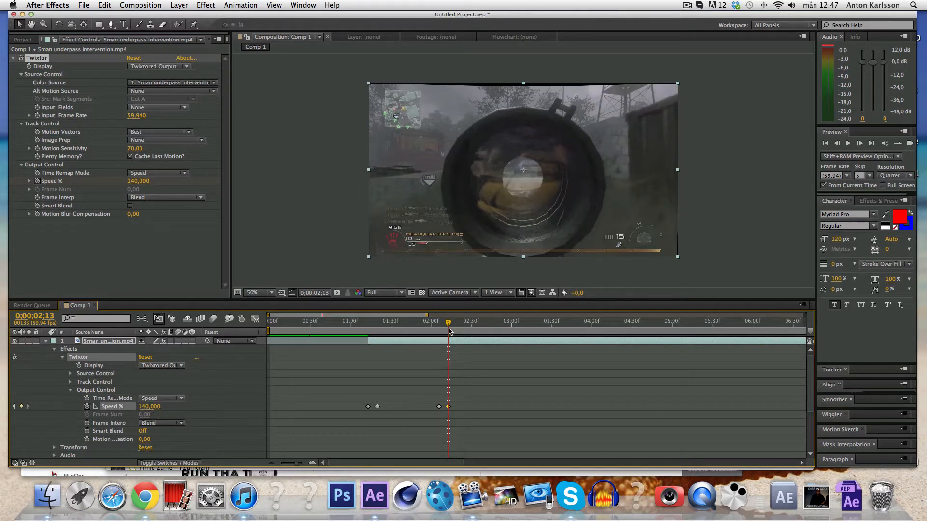
# Step forward frame by frame to the kill shot and bring up the layer marker settings.
pyautogui.moveTo(449, 327); pyautogui.dragTo(451, 326)
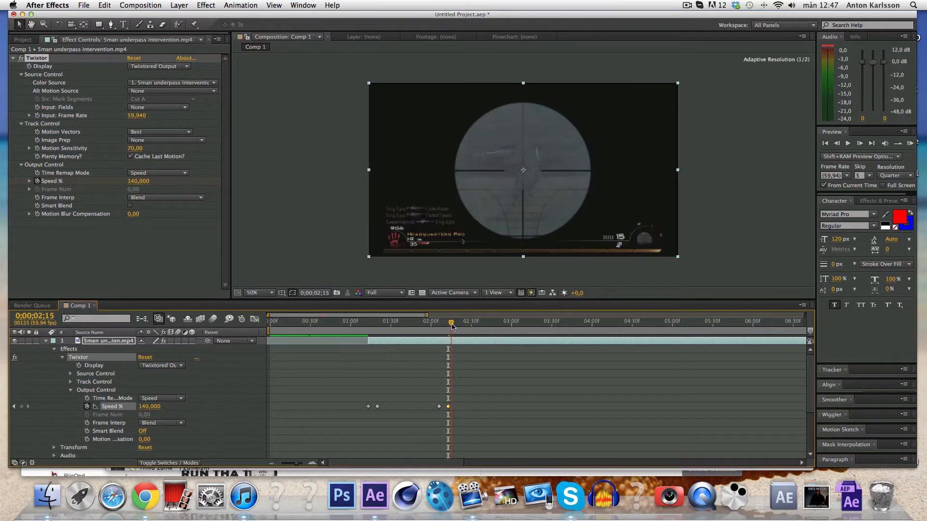
pyautogui.click(859, 145)
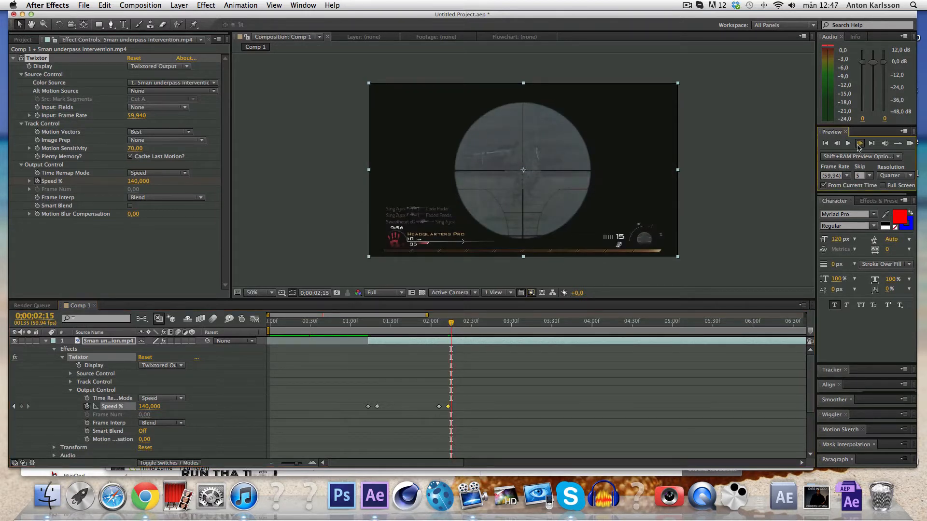
pyautogui.click(858, 145)
pyautogui.click(858, 145)
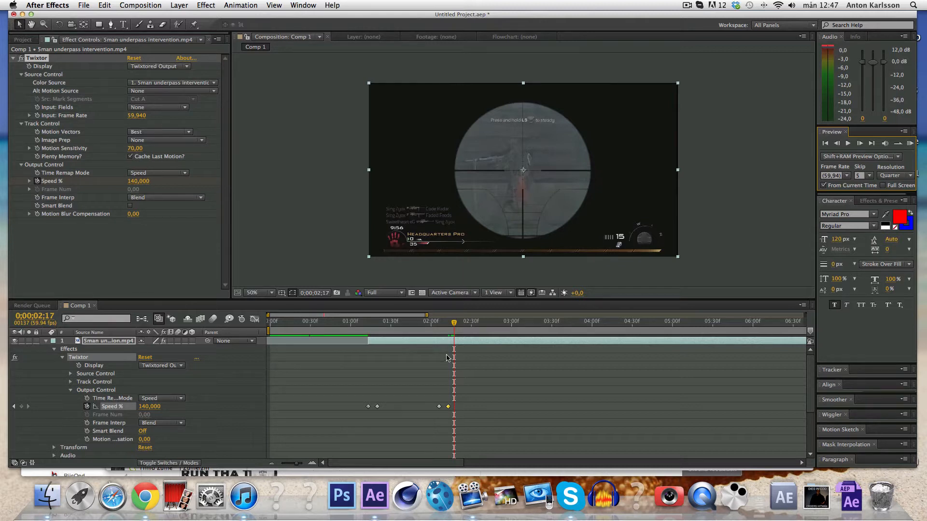
pyautogui.hotkey('ctrl', 'alt', '8')
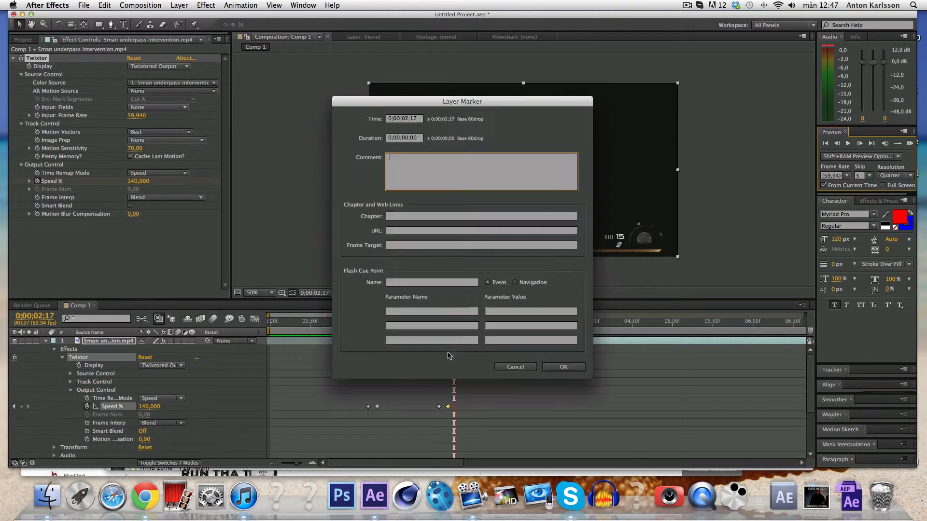
# Cancel the layer marker, slide the Vengeance music earlier to hit the kill shot, and open Finder.
pyautogui.click(507, 367)
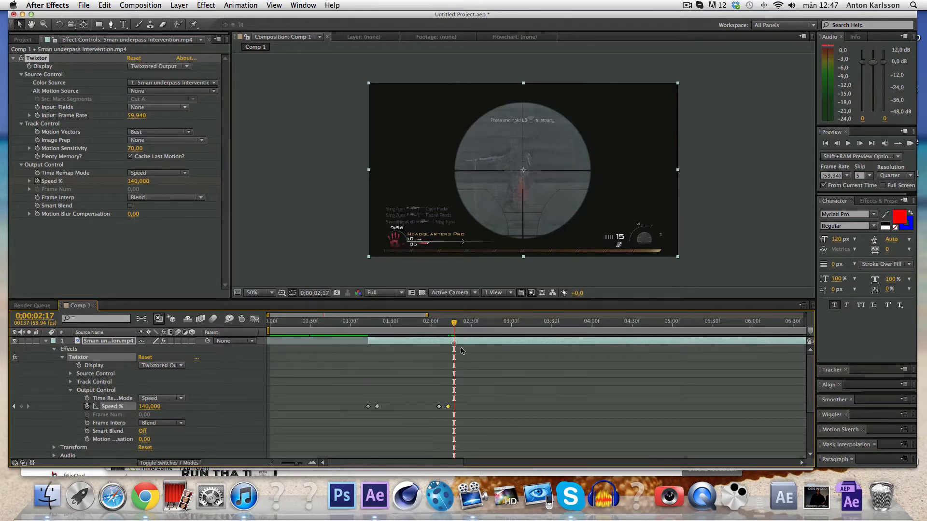
pyautogui.scroll(-5, 461, 351)
pyautogui.click(490, 401)
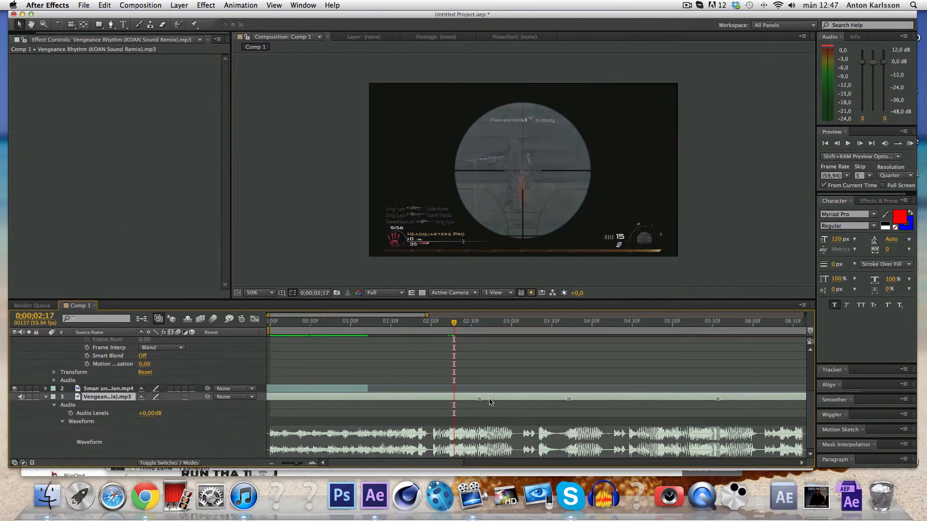
pyautogui.moveTo(490, 401); pyautogui.dragTo(466, 409)
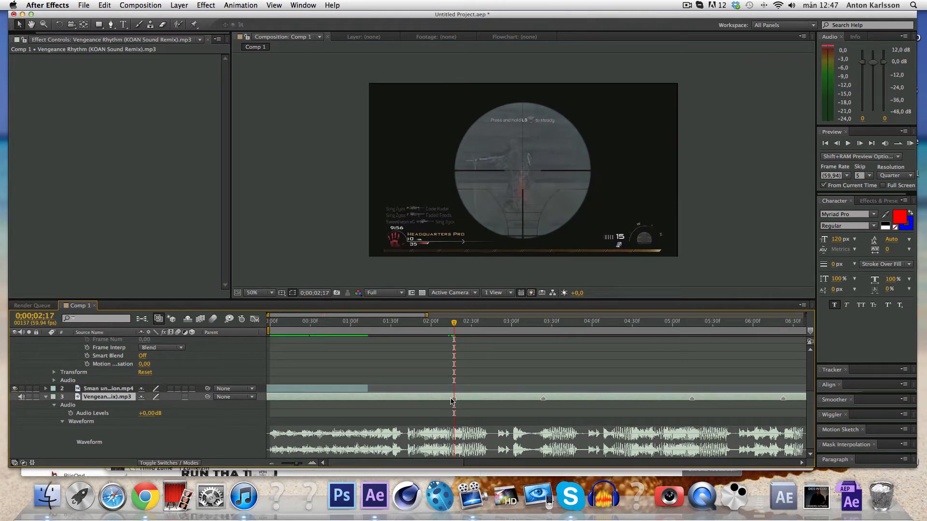
pyautogui.click(478, 385)
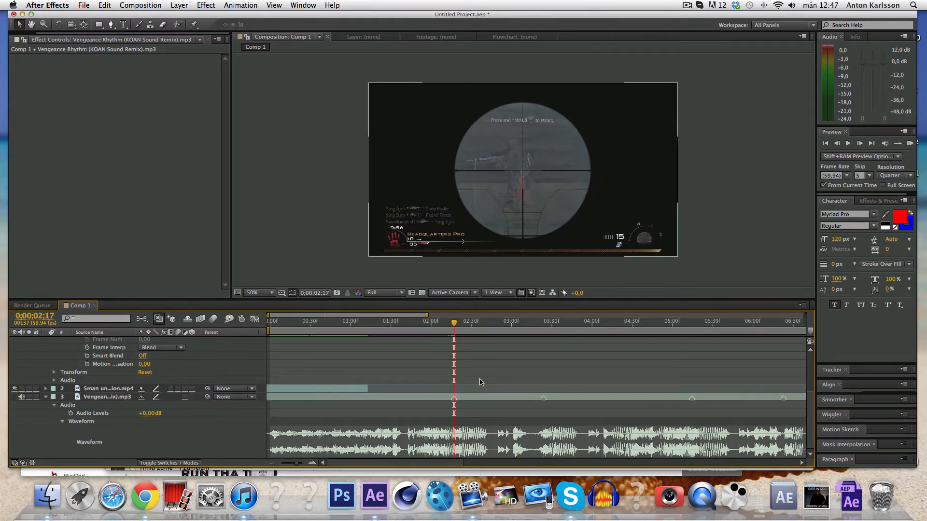
pyautogui.scroll(5, 480, 383)
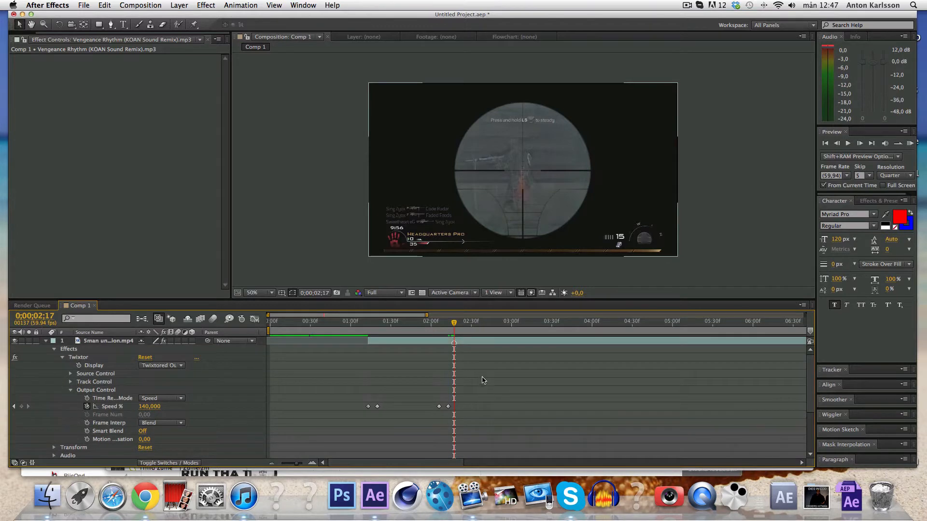
pyautogui.click(46, 496)
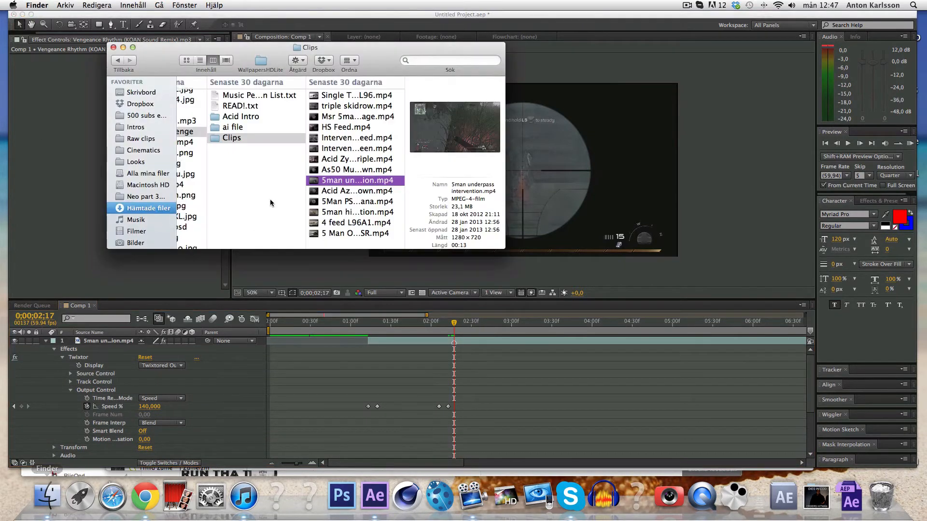
# Import Intervention shot.mp3 from Skrivbord > 250 Subs VFX Pack > Gunsounds > MW2 into the project.
pyautogui.click(145, 93)
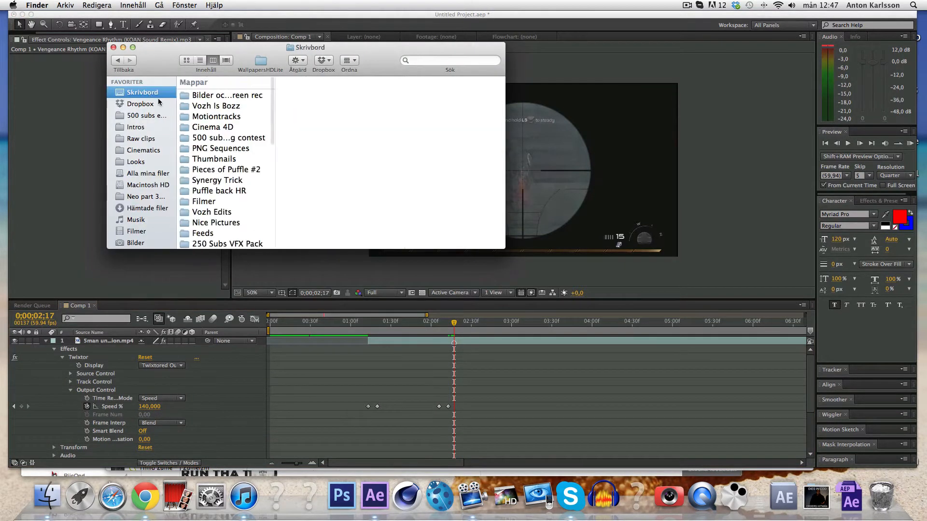
pyautogui.scroll(-3, 211, 113)
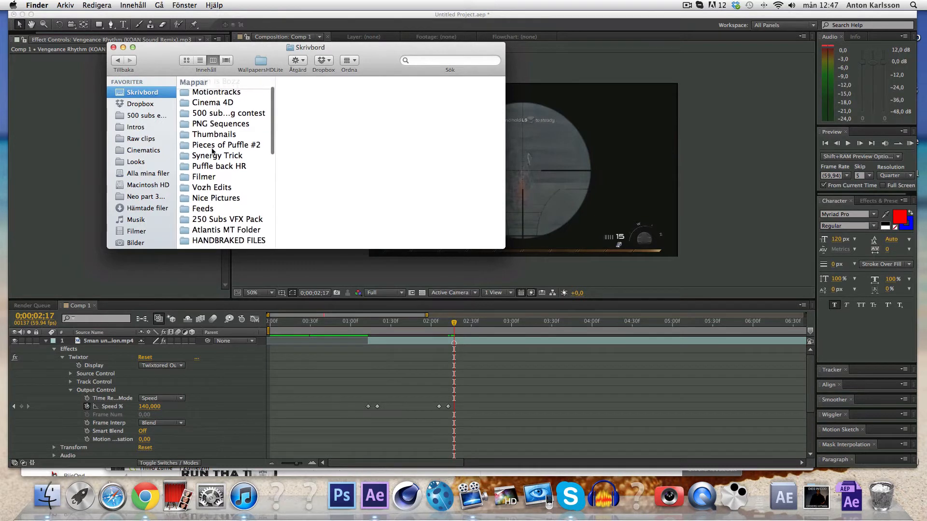
pyautogui.click(217, 208)
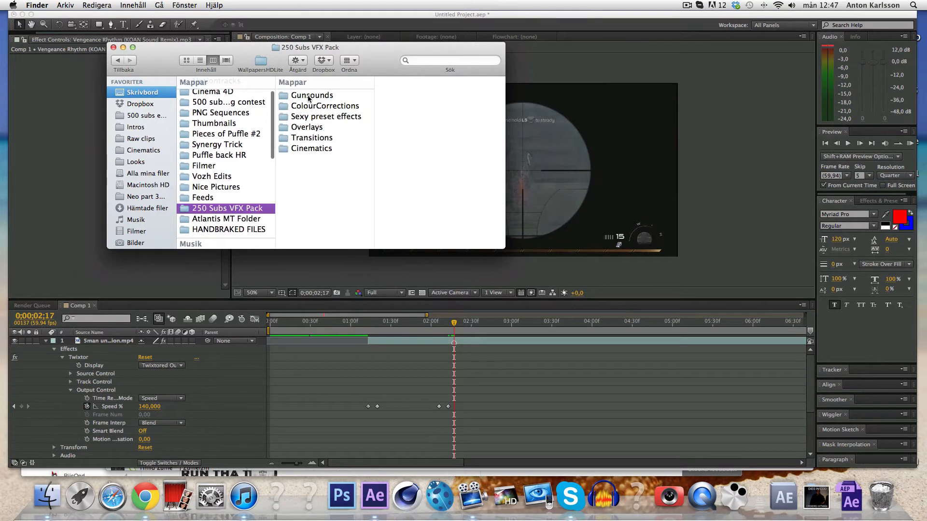
pyautogui.click(311, 97)
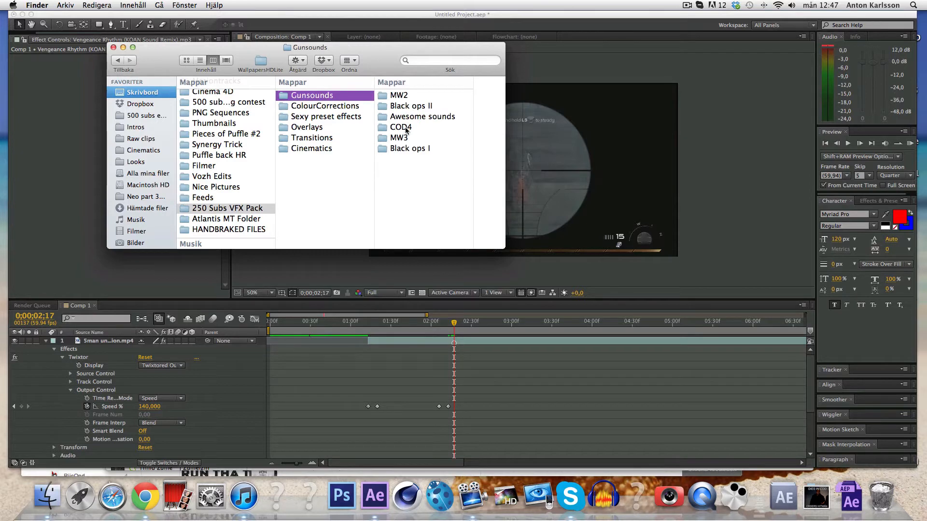
pyautogui.click(400, 96)
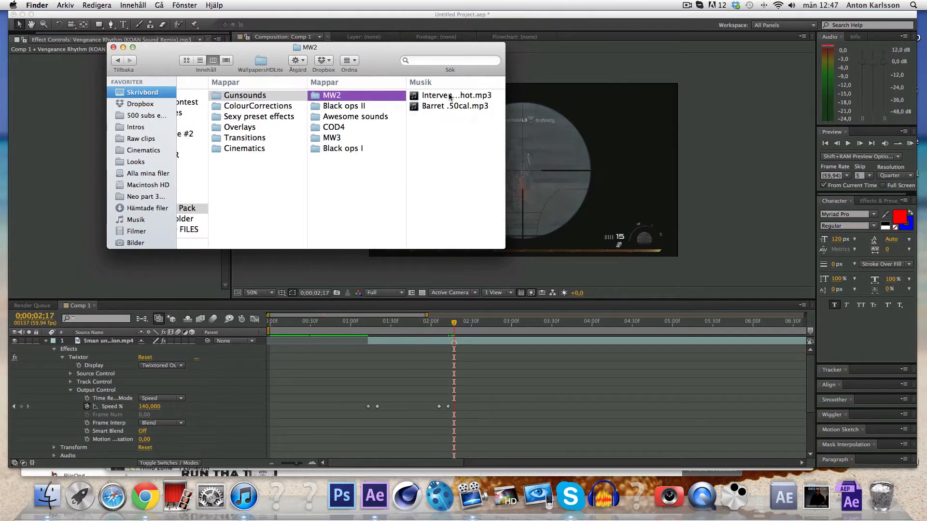
pyautogui.moveTo(449, 96); pyautogui.dragTo(377, 494)
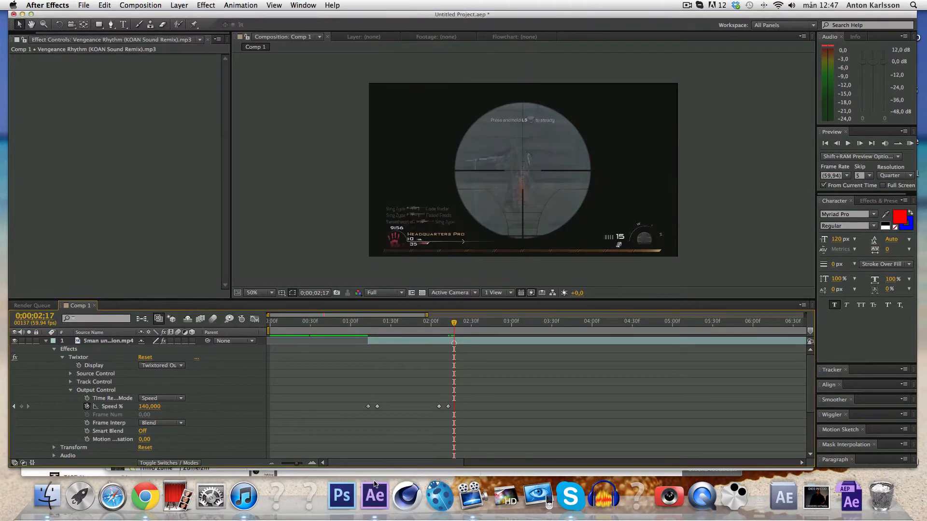
pyautogui.click(44, 175)
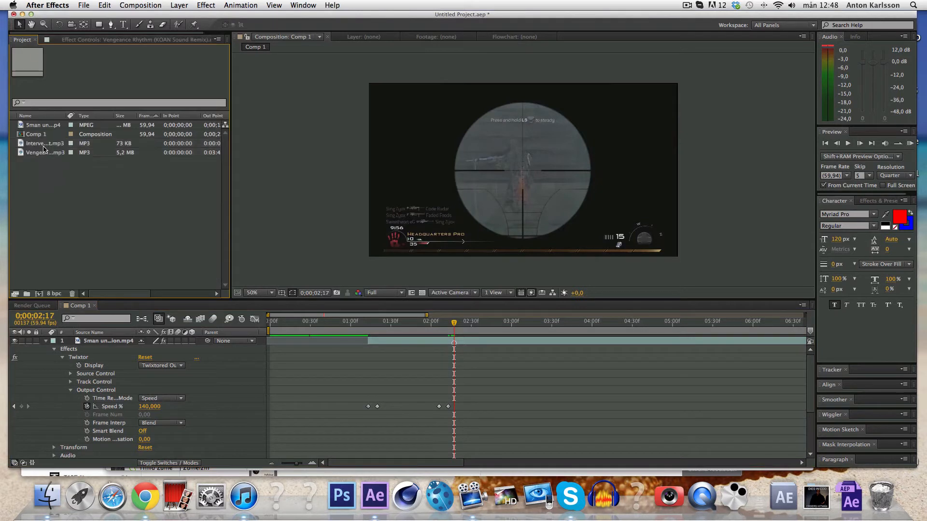
# Place the Intervention shot sound in the timeline at 0;00;02;17 and check its waveform.
pyautogui.moveTo(43, 144); pyautogui.dragTo(454, 358)
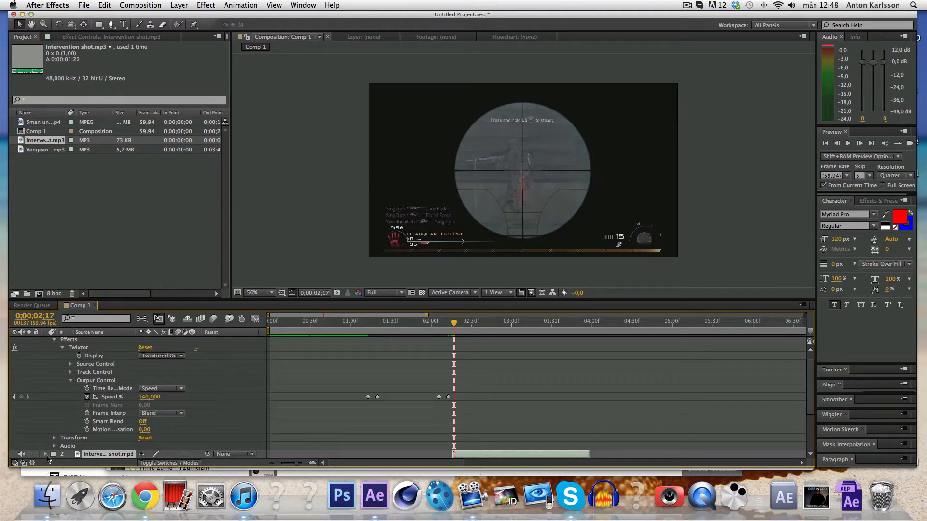
pyautogui.click(46, 455)
pyautogui.click(54, 454)
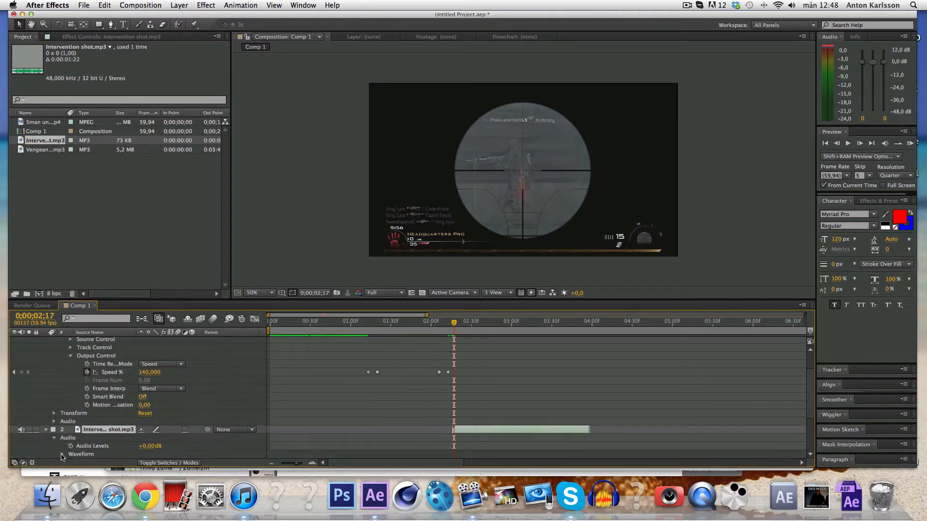
pyautogui.click(62, 454)
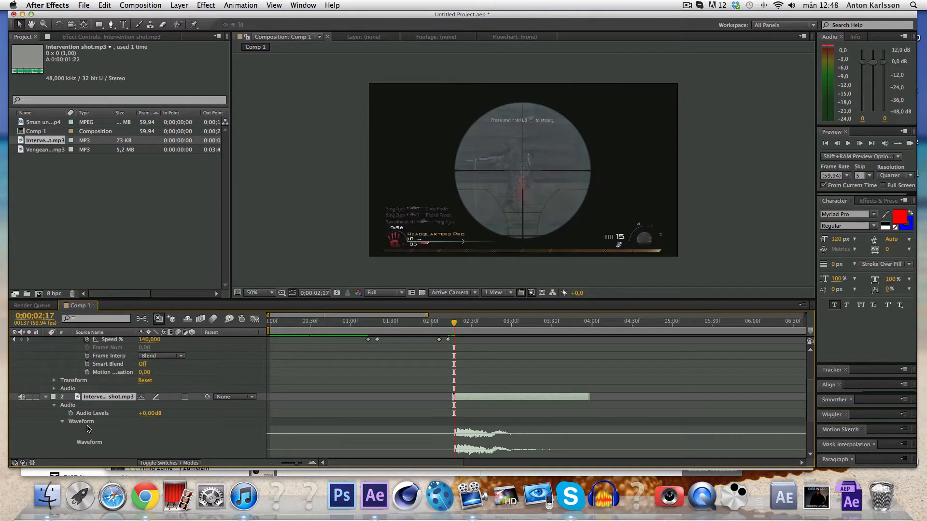
pyautogui.click(46, 398)
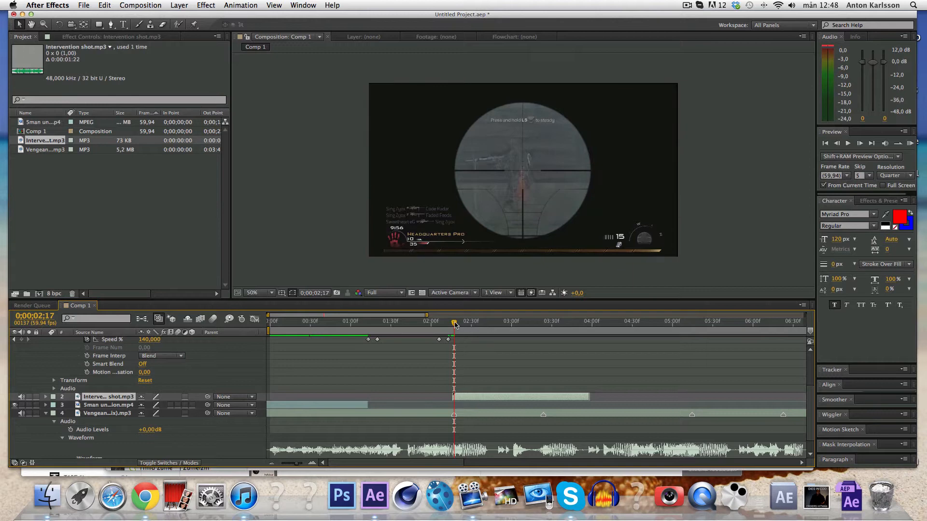
# Scrub to the One Shot Kill frame at 0;00;02;30.
pyautogui.moveTo(455, 325); pyautogui.dragTo(471, 325)
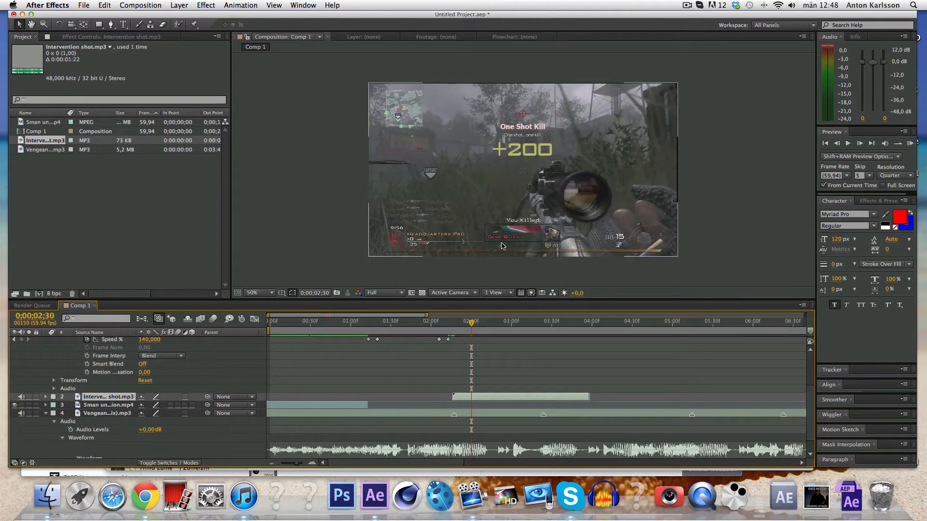
pyautogui.moveTo(472, 324); pyautogui.dragTo(463, 324)
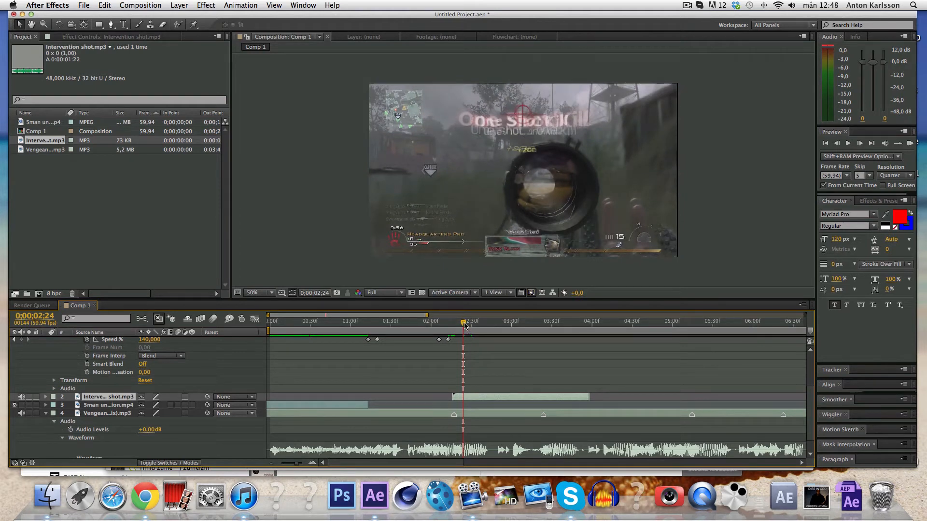
pyautogui.moveTo(465, 325); pyautogui.dragTo(472, 325)
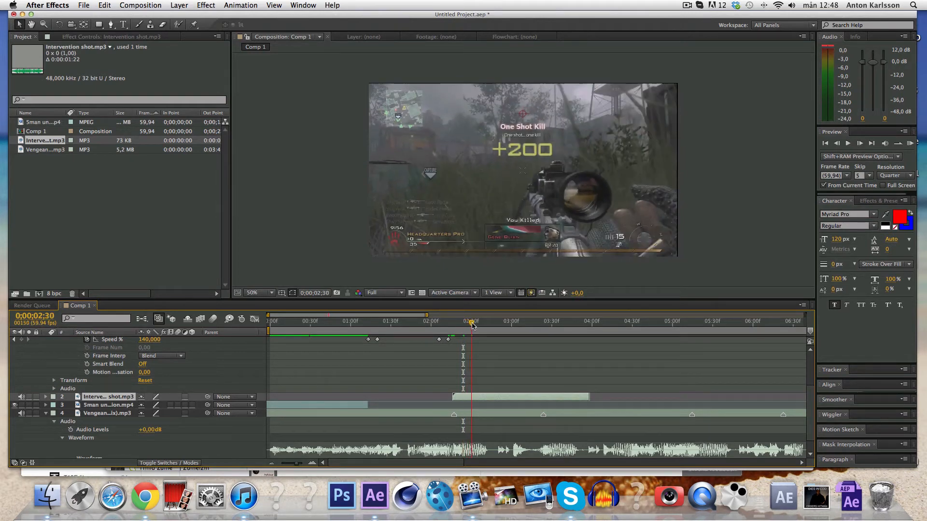
pyautogui.scroll(4, 442, 373)
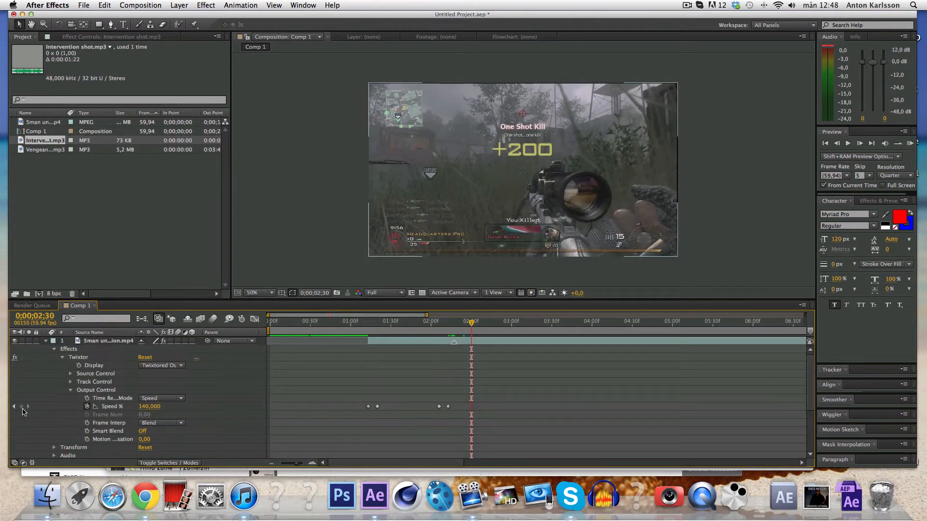
# Keyframe Speed % at 0;00;02;30 and set it to 2000 a few frames later.
pyautogui.click(21, 407)
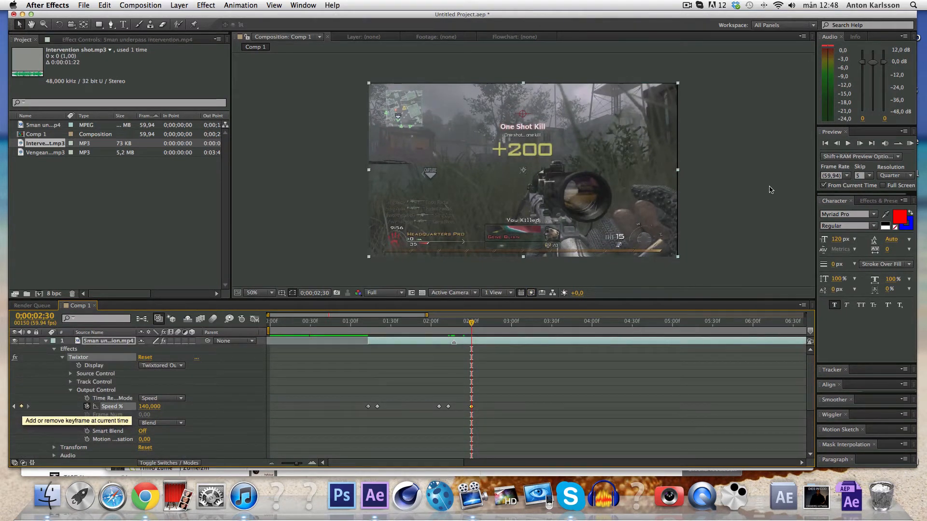
pyautogui.click(859, 144)
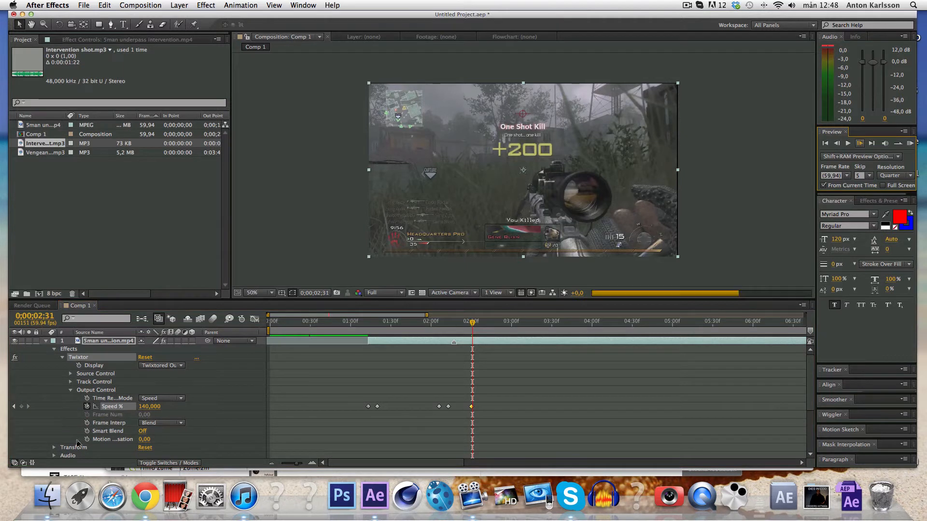
pyautogui.click(860, 143)
pyautogui.click(860, 144)
pyautogui.click(859, 143)
pyautogui.click(155, 407)
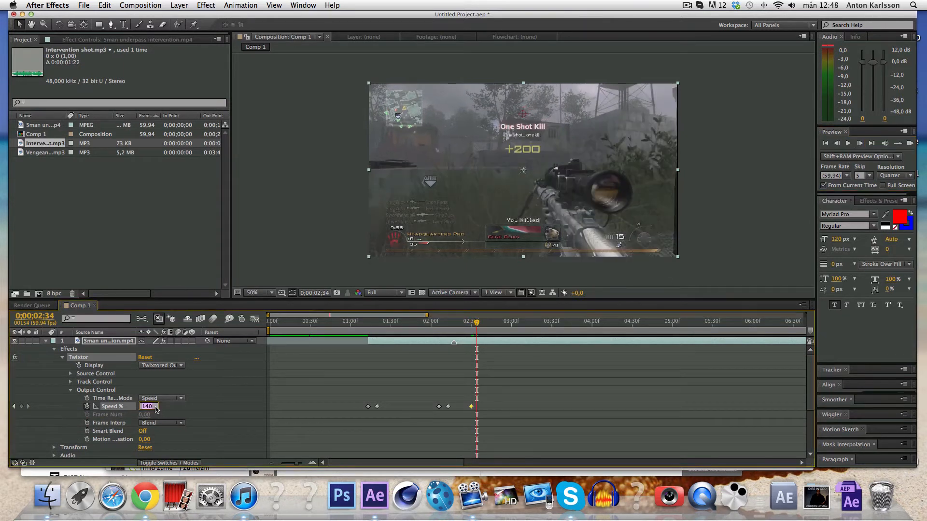
pyautogui.write('2000')
pyautogui.press('Return')
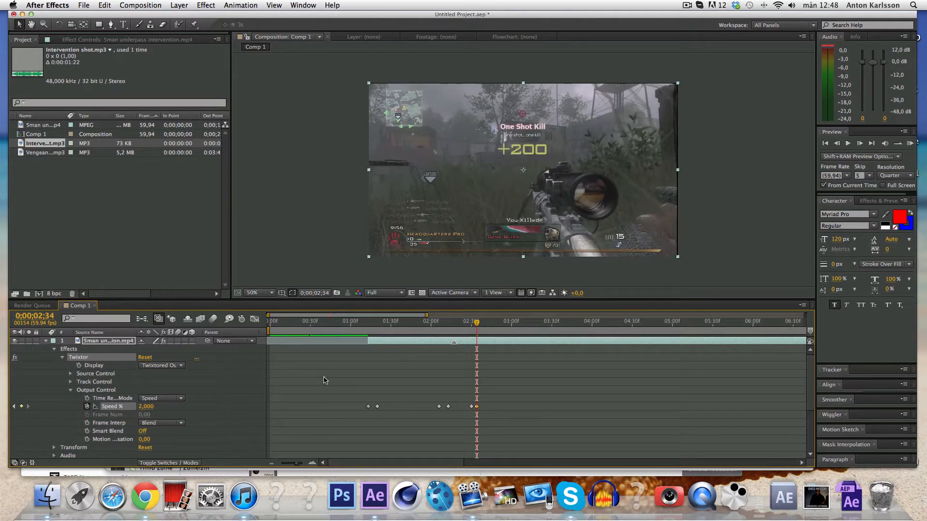
# Preview the speed ramp around the kill shot.
pyautogui.click(481, 323)
pyautogui.click(496, 368)
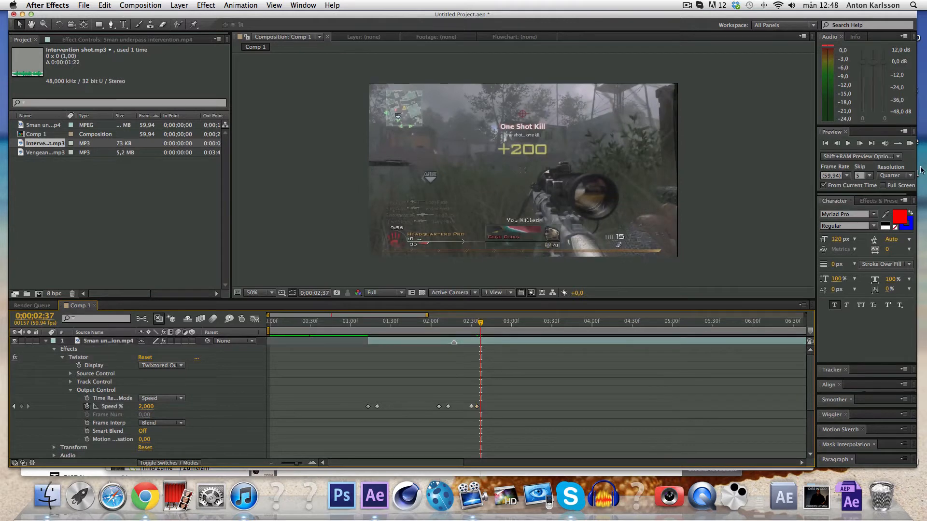
pyautogui.click(910, 143)
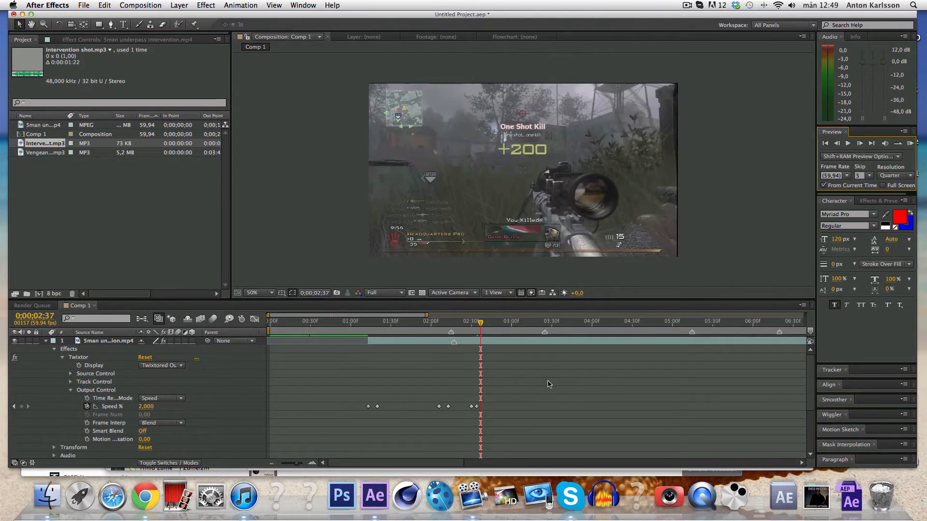
# Lower the Intervention shot layer's audio level to -4,4 dB.
pyautogui.click(454, 328)
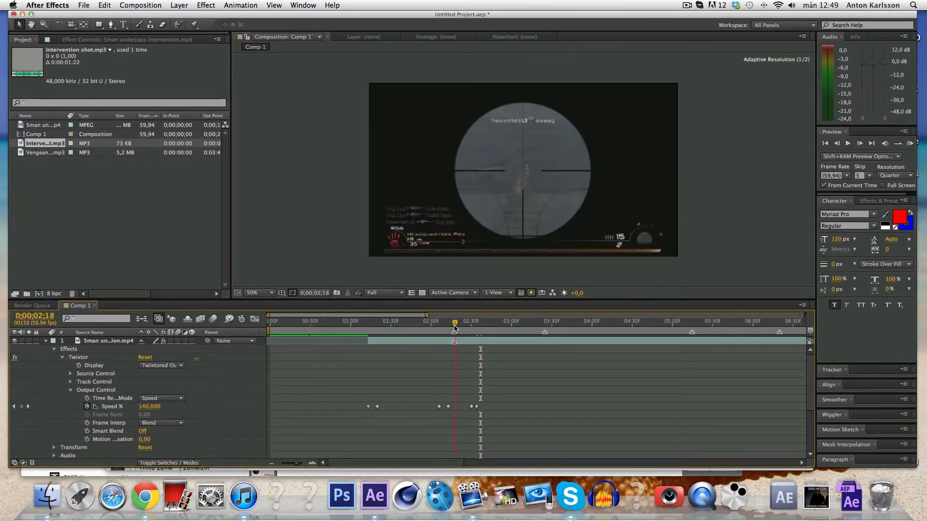
pyautogui.moveTo(454, 326); pyautogui.dragTo(454, 328)
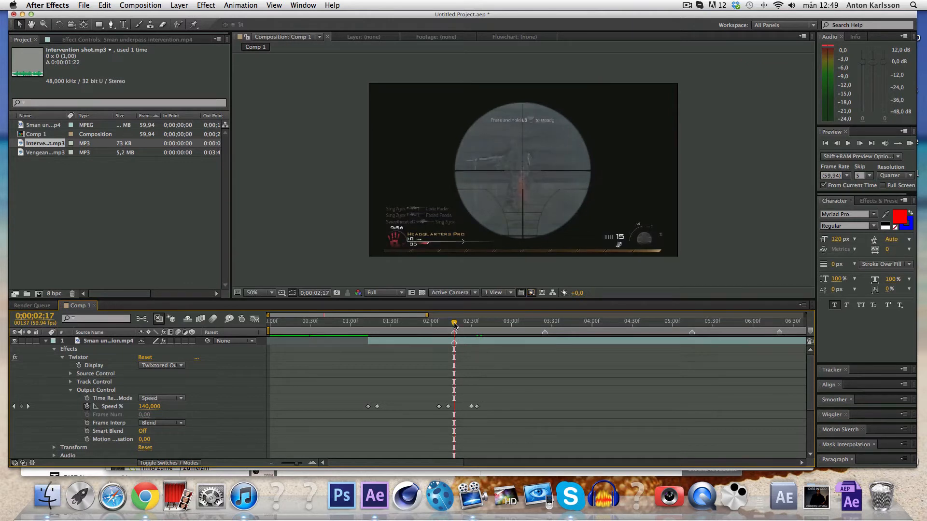
pyautogui.scroll(-5, 419, 385)
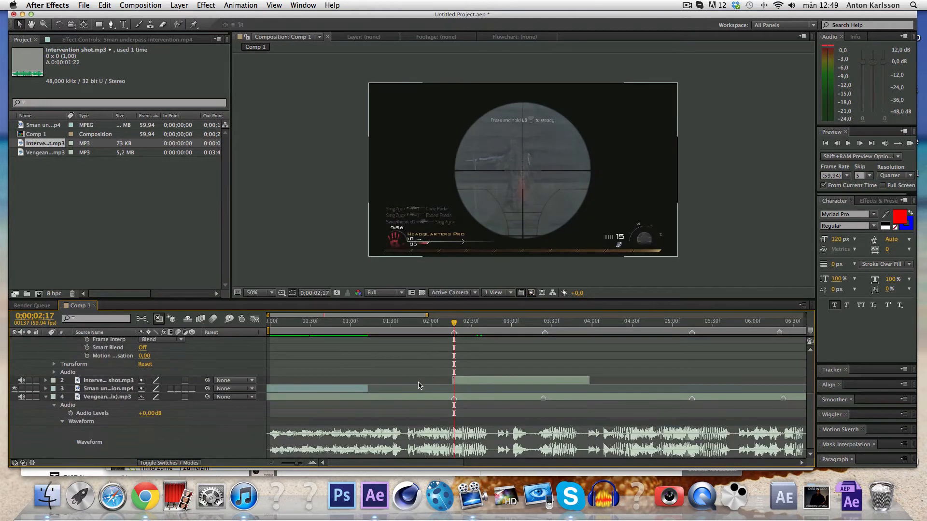
pyautogui.click(458, 382)
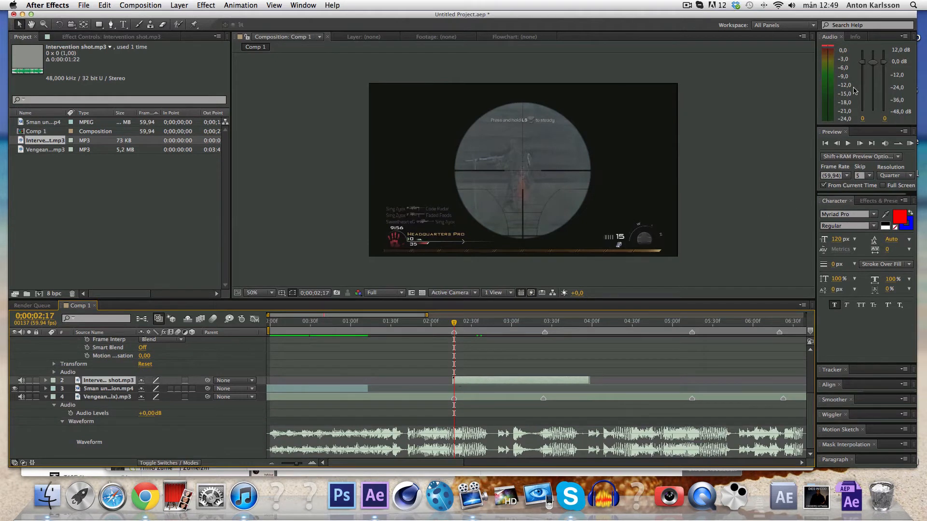
pyautogui.moveTo(874, 65); pyautogui.dragTo(874, 71)
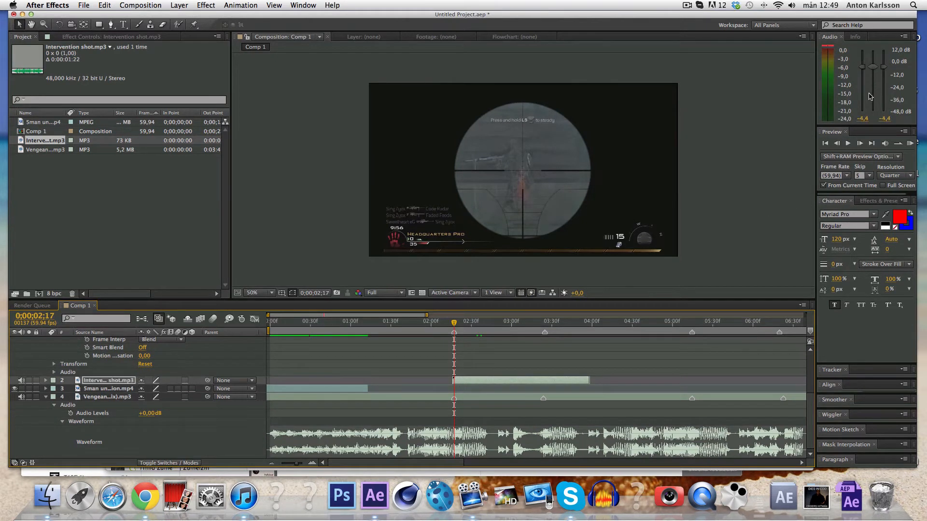
pyautogui.click(870, 200)
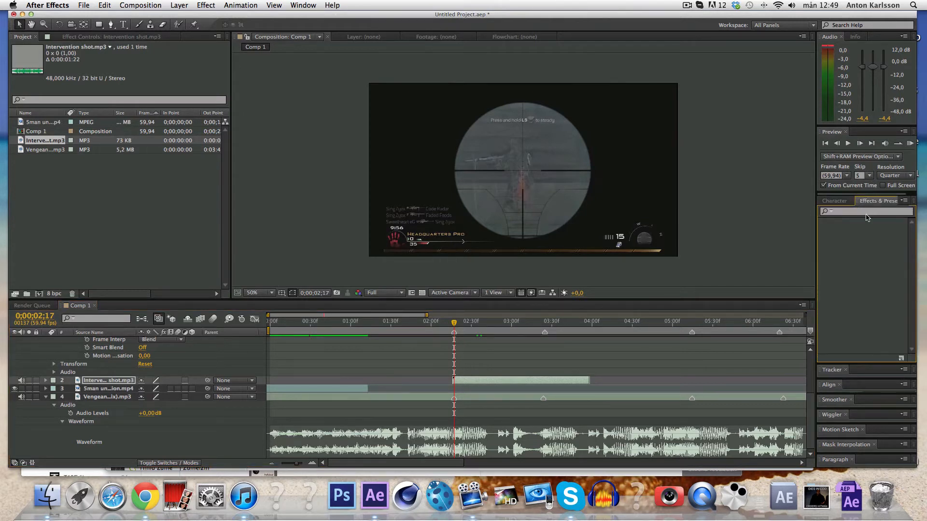
# Apply Bass & Treble to the gunshot sound with Treble at -21.
pyautogui.click(866, 213)
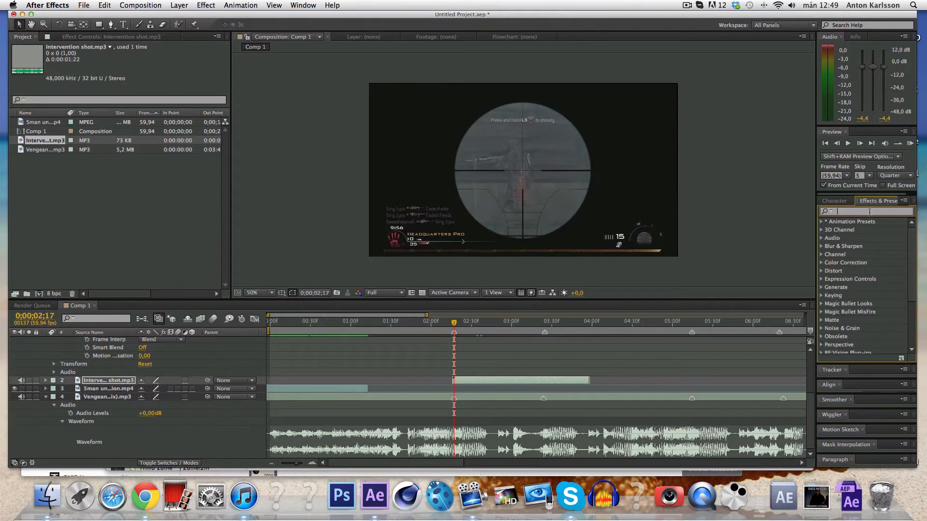
pyautogui.write('bass')
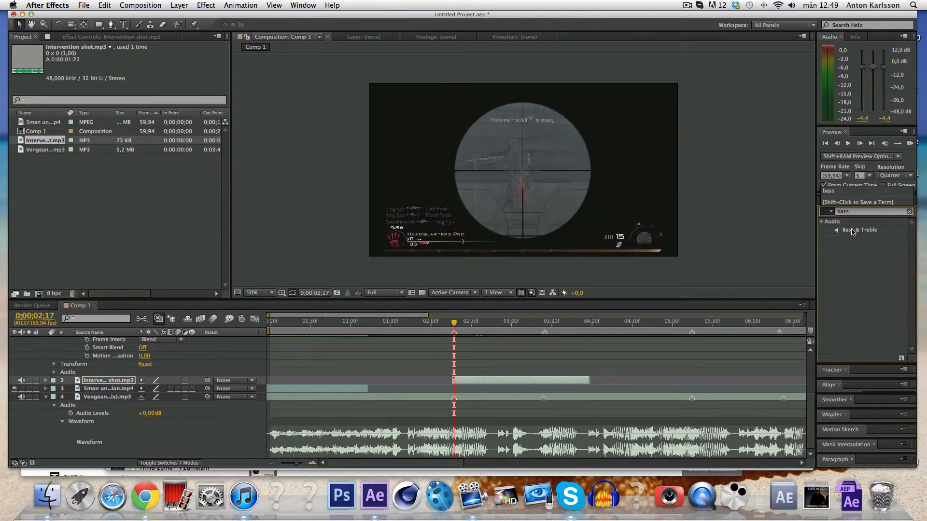
pyautogui.doubleClick(852, 231)
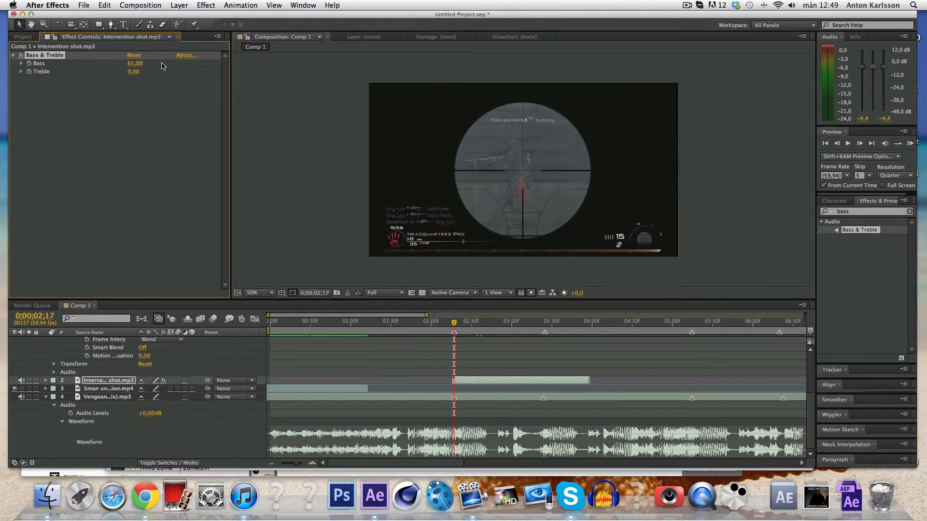
pyautogui.moveTo(135, 74); pyautogui.dragTo(131, 73)
# Preview the composition with audio, then move the time to 0;00;02;34.
pyautogui.click(910, 144)
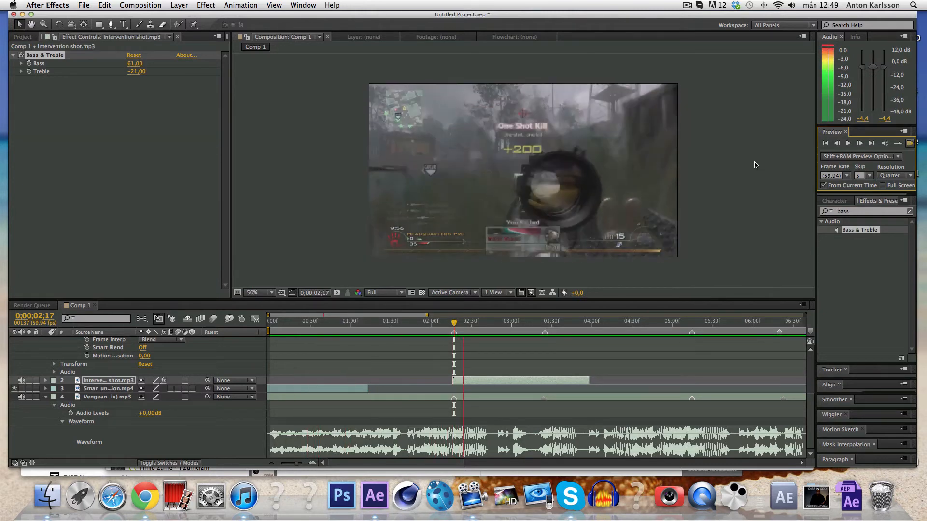
pyautogui.press('space')
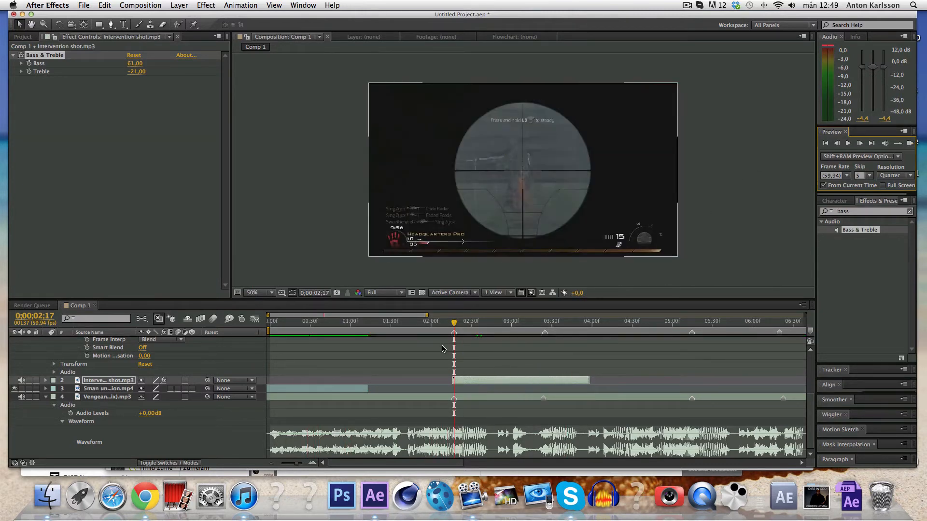
pyautogui.moveTo(455, 326); pyautogui.dragTo(477, 325)
# Keyframe Speed % at about 0;00;02;50 and set it to 140 two frames later.
pyautogui.scroll(1, 453, 364)
pyautogui.scroll(3, 449, 367)
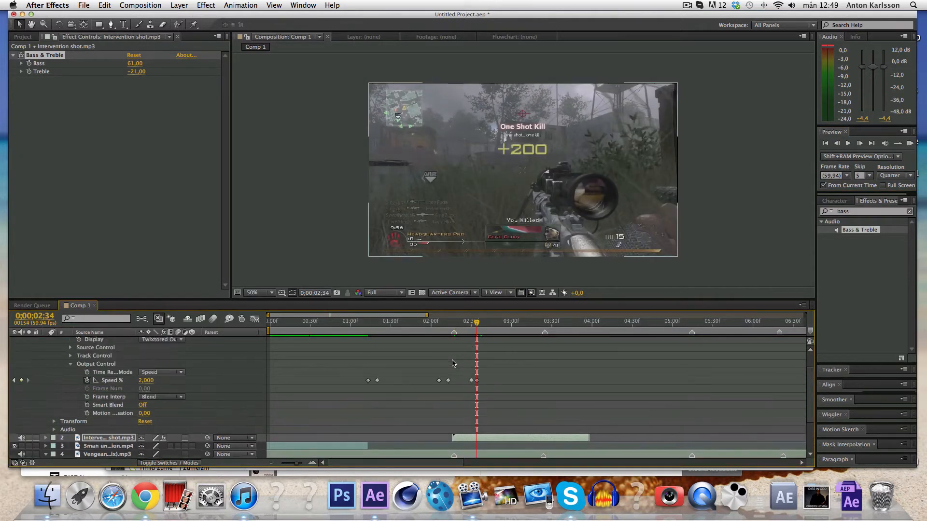
pyautogui.hscroll(4, 436, 384)
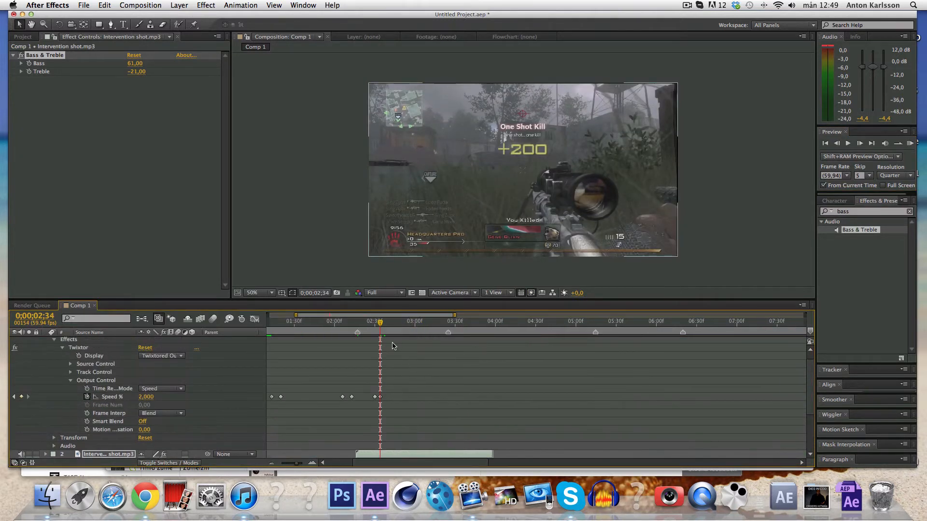
pyautogui.moveTo(380, 325); pyautogui.dragTo(409, 326)
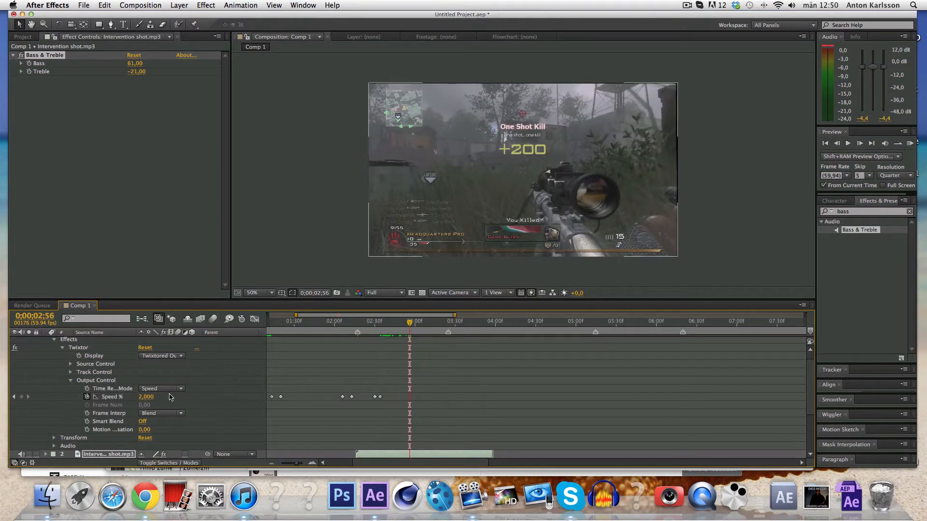
pyautogui.click(22, 397)
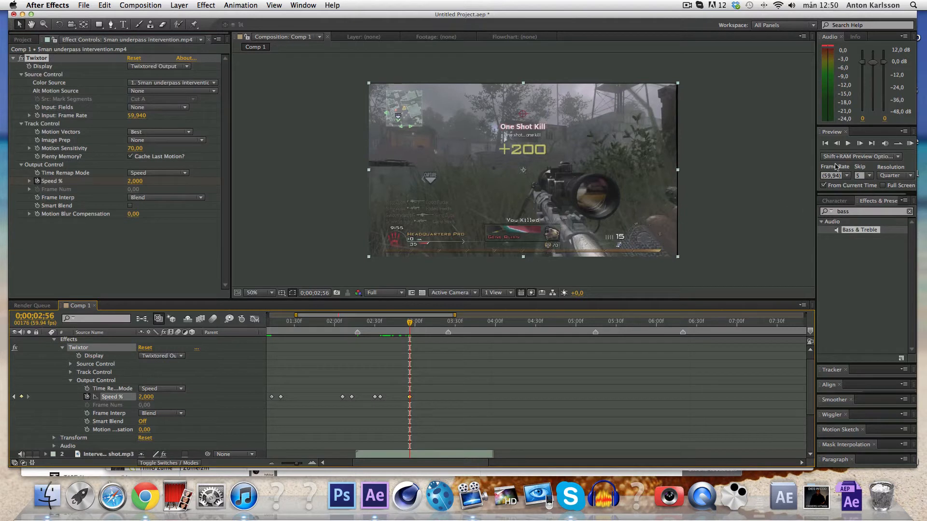
pyautogui.click(860, 145)
pyautogui.click(860, 144)
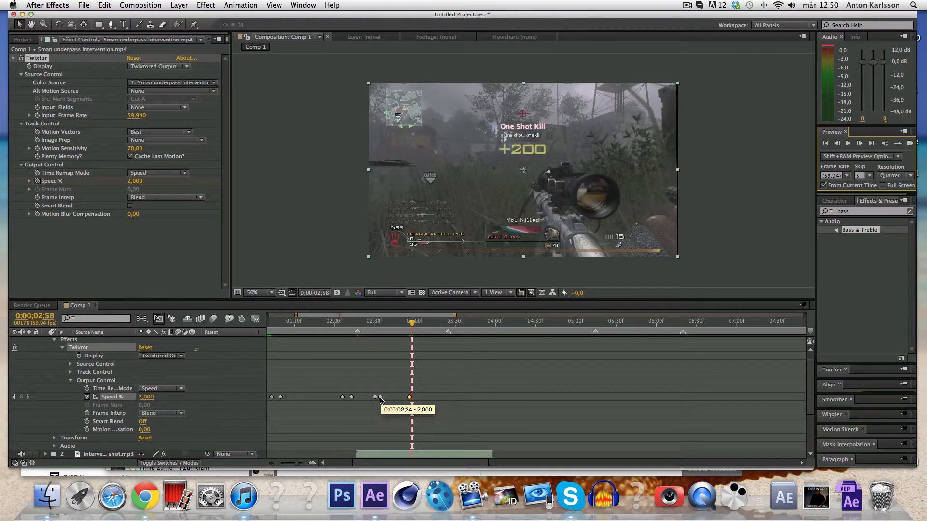
pyautogui.click(146, 397)
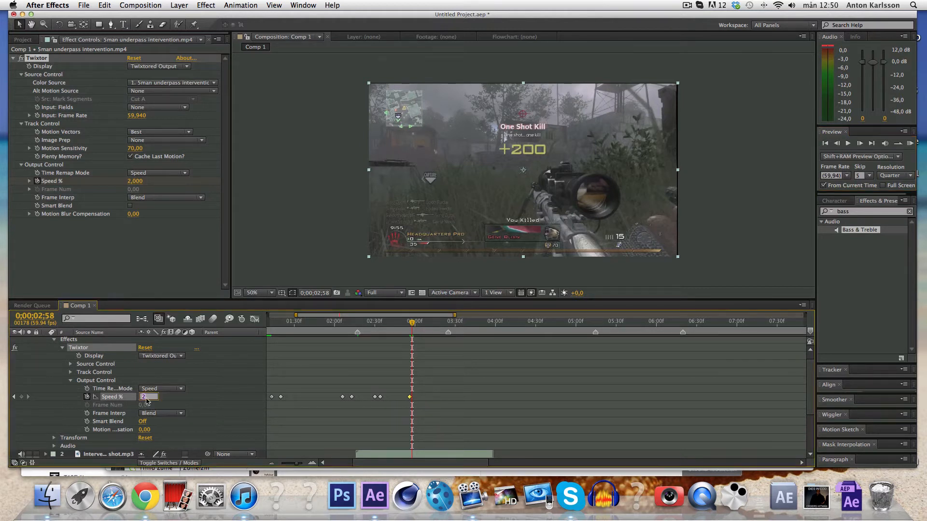
pyautogui.write('140')
pyautogui.press('Return')
# Adjust the timing of the two new Speed % keyframes by dragging them together.
pyautogui.moveTo(408, 323); pyautogui.dragTo(449, 324)
pyautogui.scroll(-4, 446, 356)
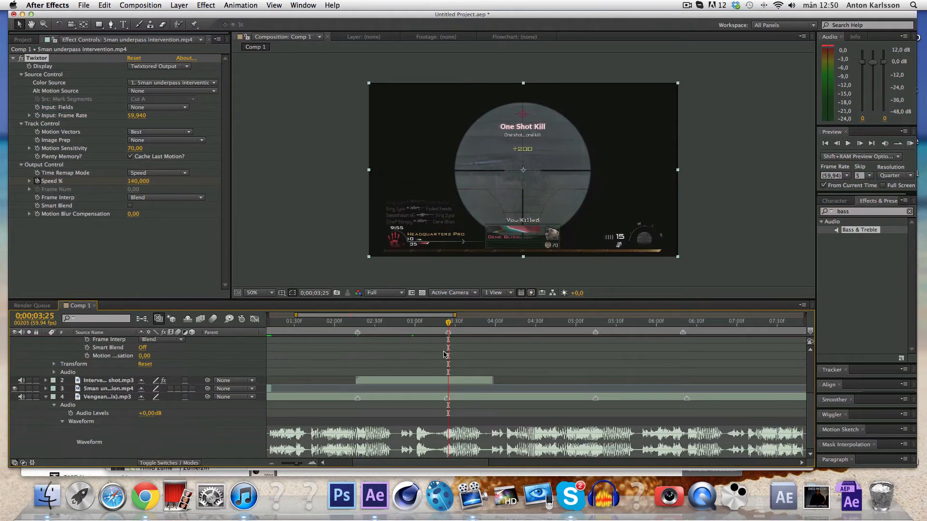
pyautogui.scroll(5, 451, 348)
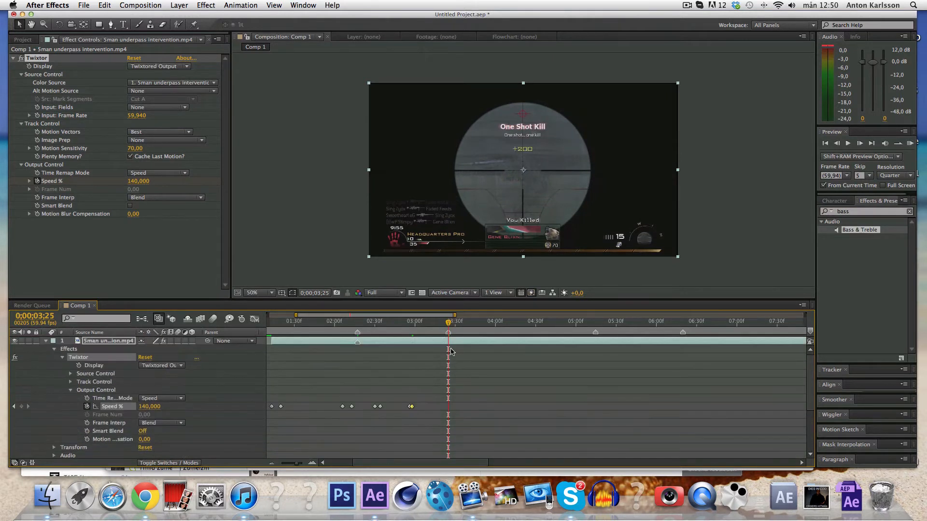
pyautogui.moveTo(419, 397); pyautogui.dragTo(408, 413)
pyautogui.moveTo(411, 410); pyautogui.dragTo(410, 410)
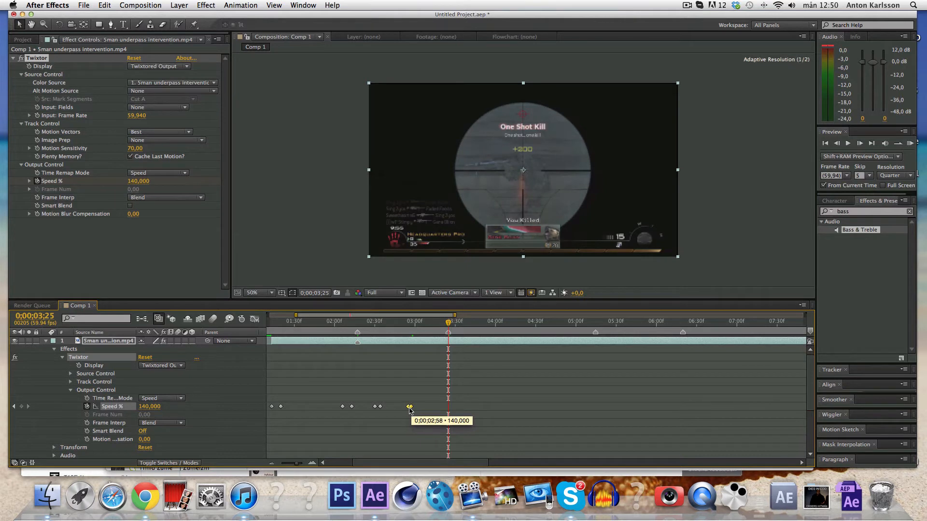
pyautogui.moveTo(409, 410)
pyautogui.mouseDown()
pyautogui.moveTo(431, 410)
pyautogui.moveTo(411, 410)
pyautogui.mouseUp()
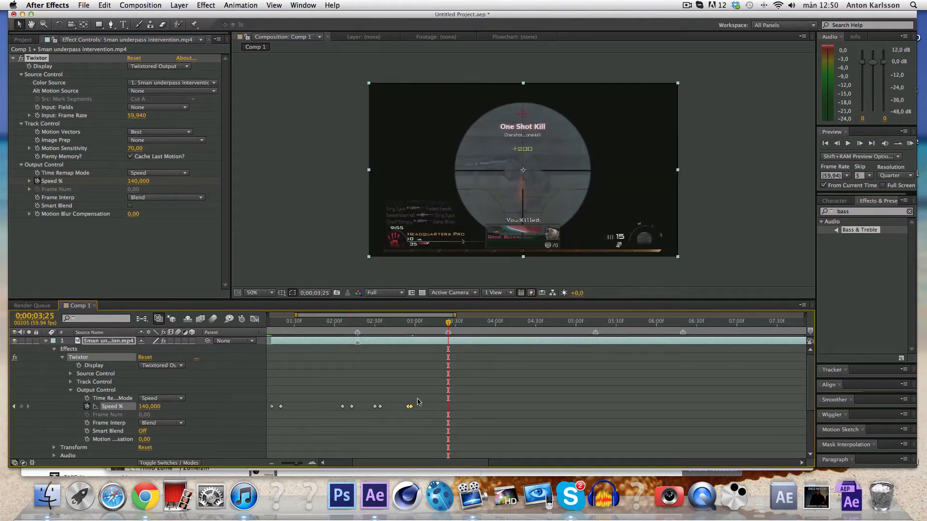
pyautogui.scroll(-5, 391, 427)
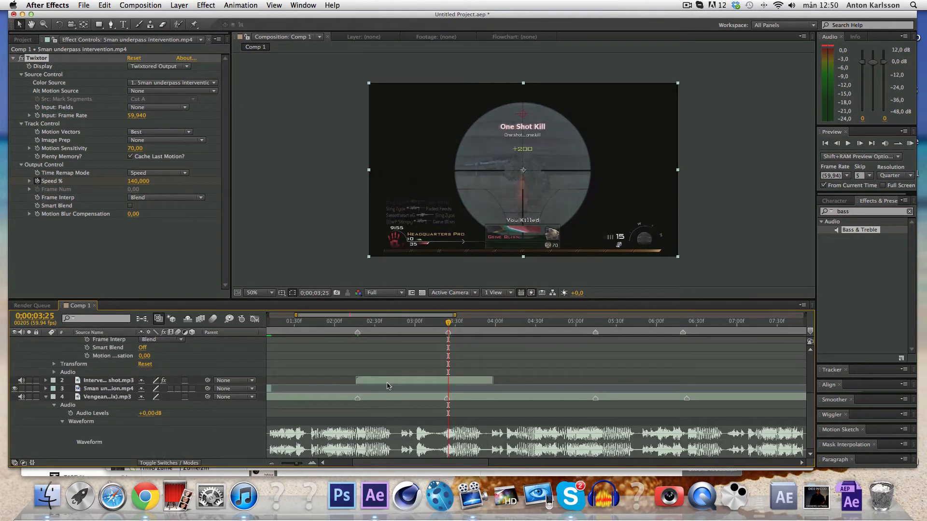
# Duplicate the Intervention shot gunshot layer, start the copy at 0;00;03;25, then move time to 0;00;03;39.
pyautogui.click(389, 381)
pyautogui.press('super+d')
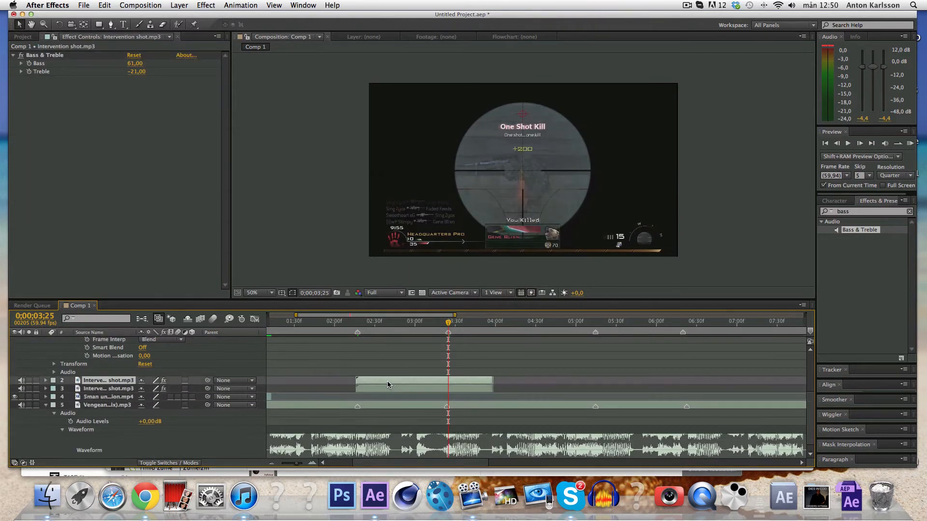
pyautogui.moveTo(368, 380); pyautogui.dragTo(459, 379)
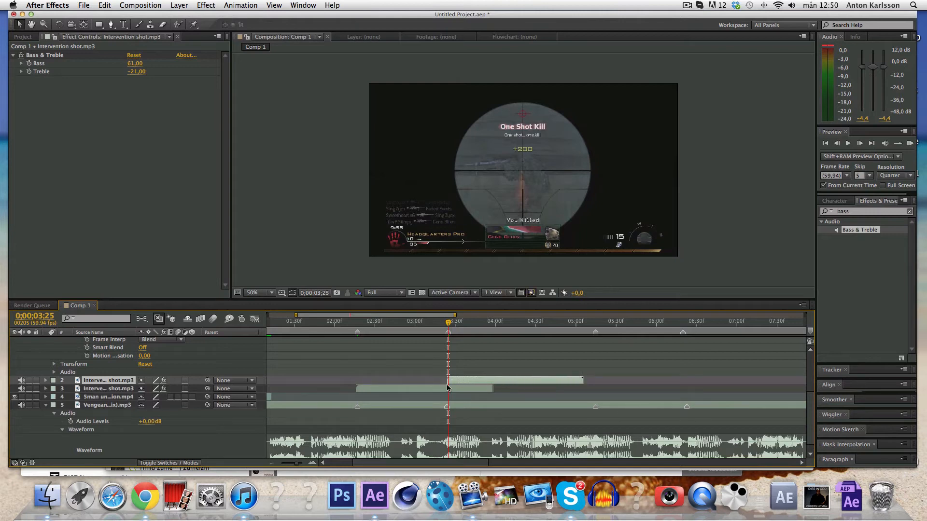
pyautogui.scroll(5, 447, 386)
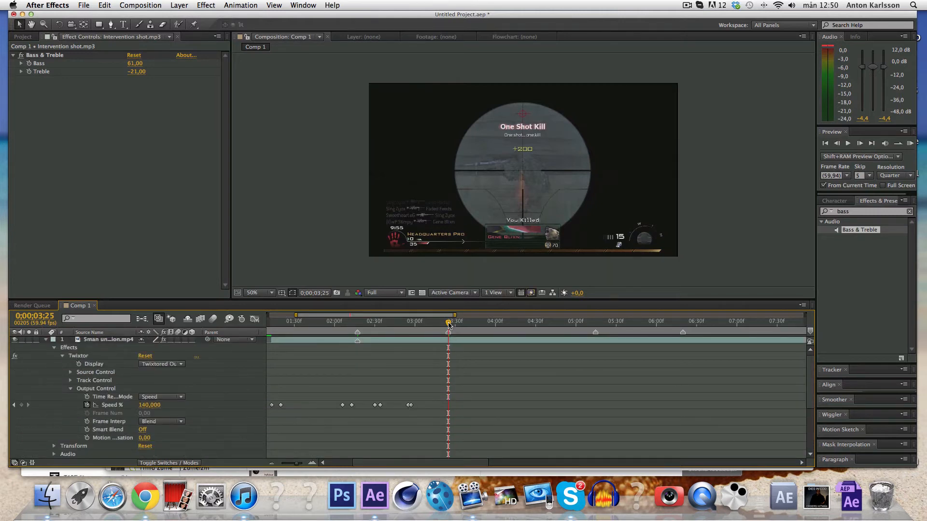
pyautogui.moveTo(449, 325); pyautogui.dragTo(468, 324)
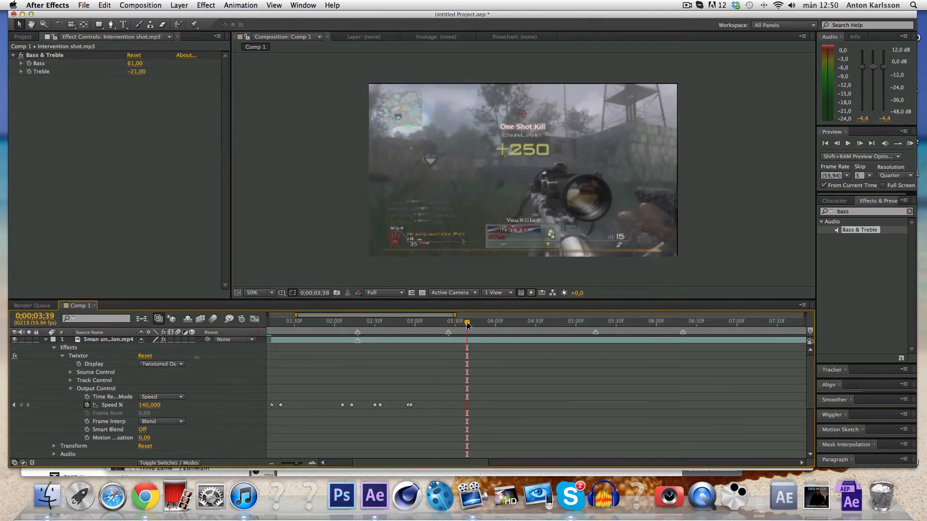
# Keyframe Twixtor Speed % at the current time and drop it to 4 four frames later.
pyautogui.click(22, 405)
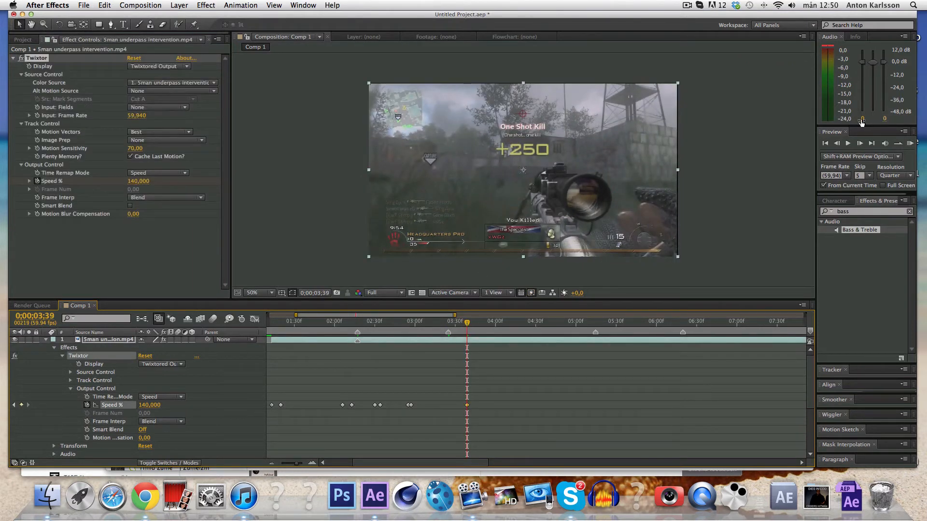
pyautogui.click(859, 143)
pyautogui.click(860, 144)
pyautogui.click(860, 143)
pyautogui.click(860, 143)
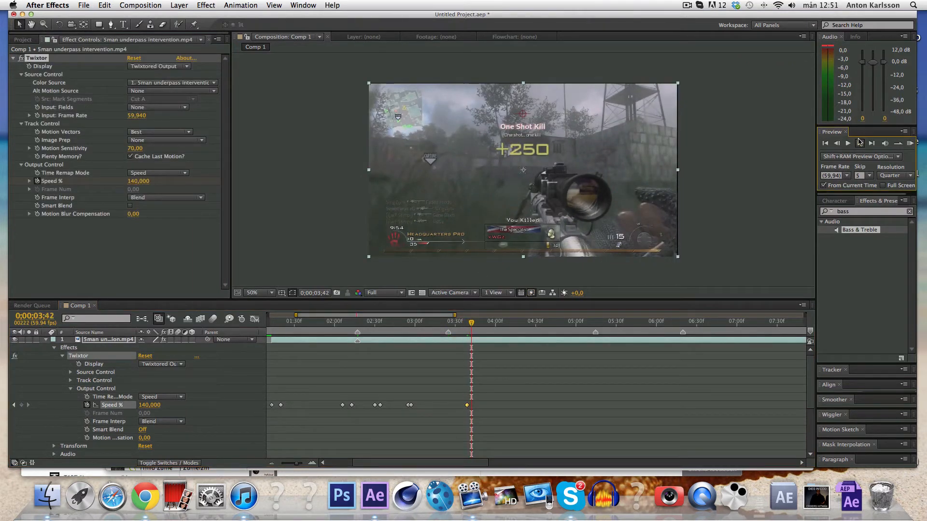
pyautogui.click(147, 405)
pyautogui.write('4')
pyautogui.press('Return')
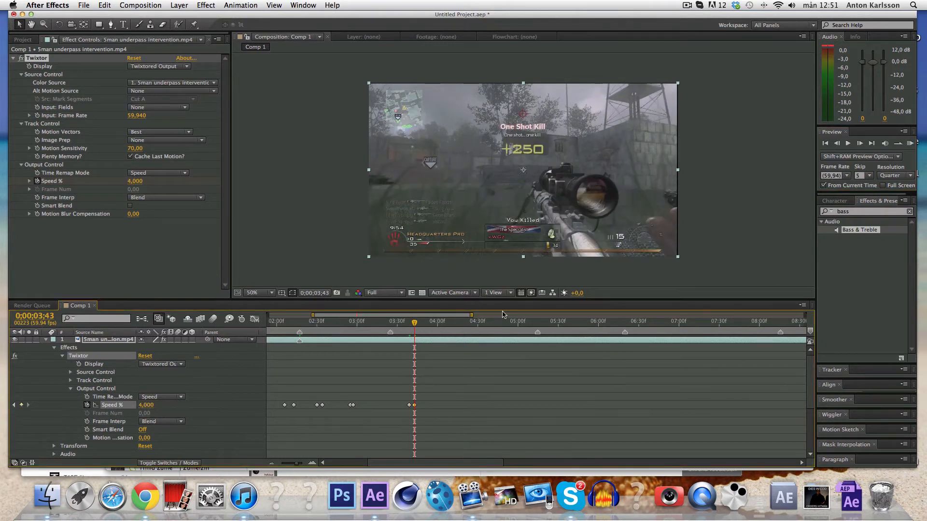
# One frame after 0;00;04;30, set Speed % back up to 140.
pyautogui.hscroll(5, 379, 335)
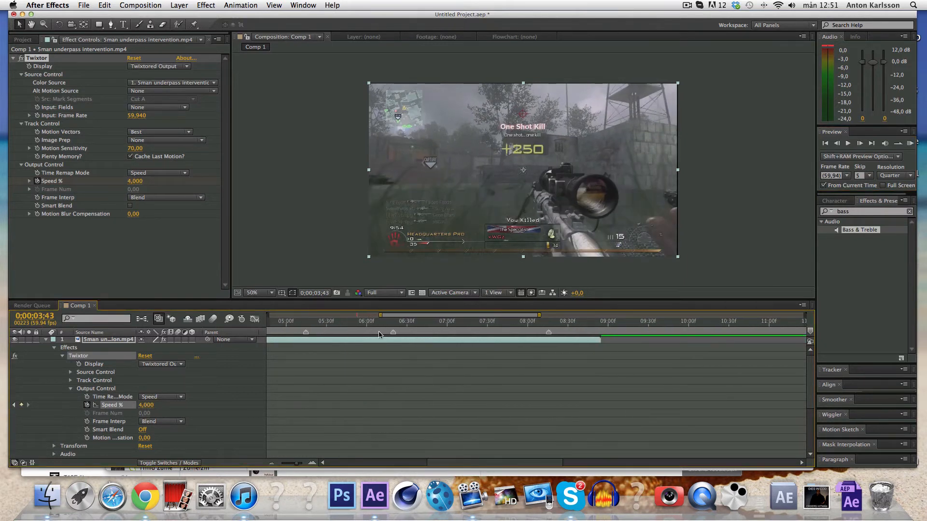
pyautogui.click(477, 323)
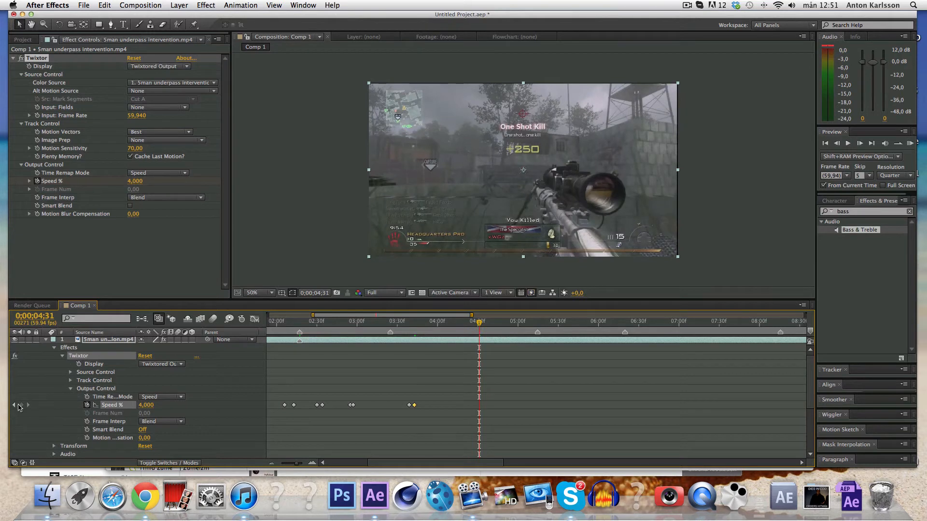
pyautogui.click(859, 144)
pyautogui.click(147, 405)
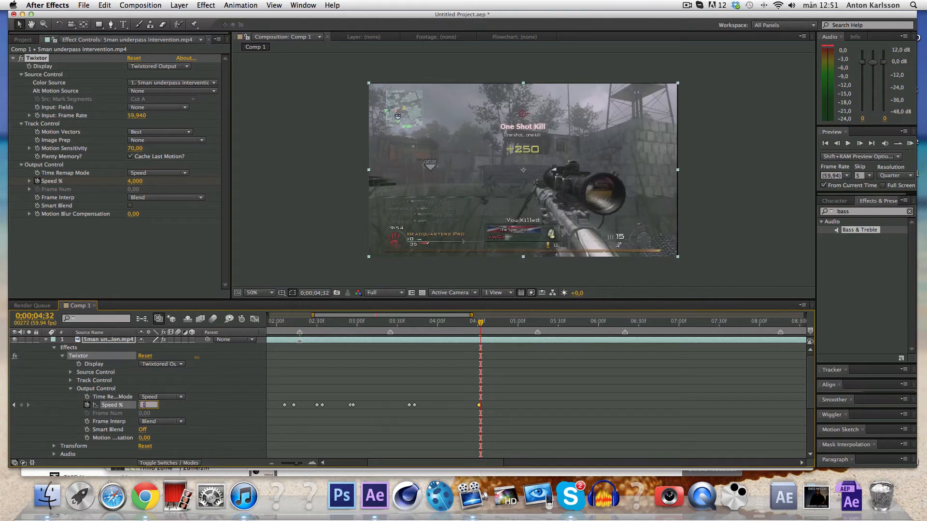
pyautogui.write('140')
pyautogui.press('Return')
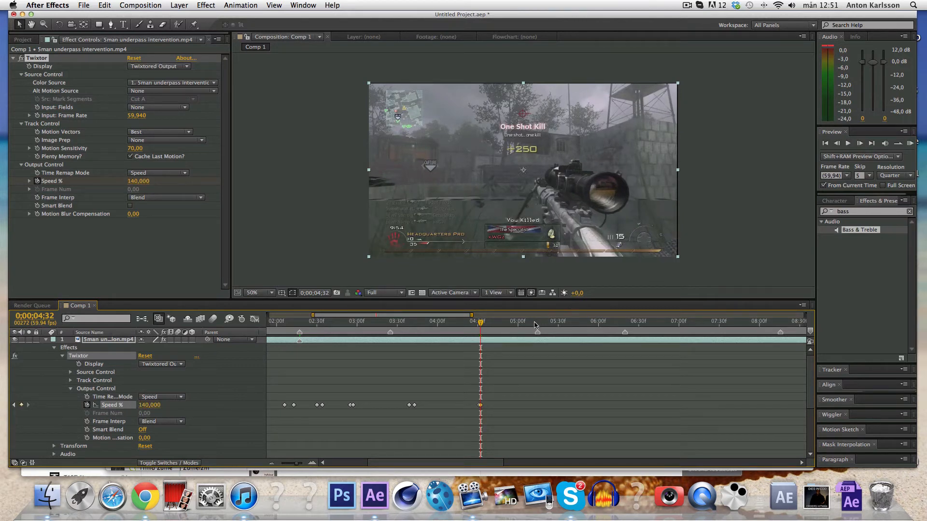
# Drag the 140% Speed % keyframe later, toward 0;00;05;14, and reveal the audio layers below.
pyautogui.click(528, 322)
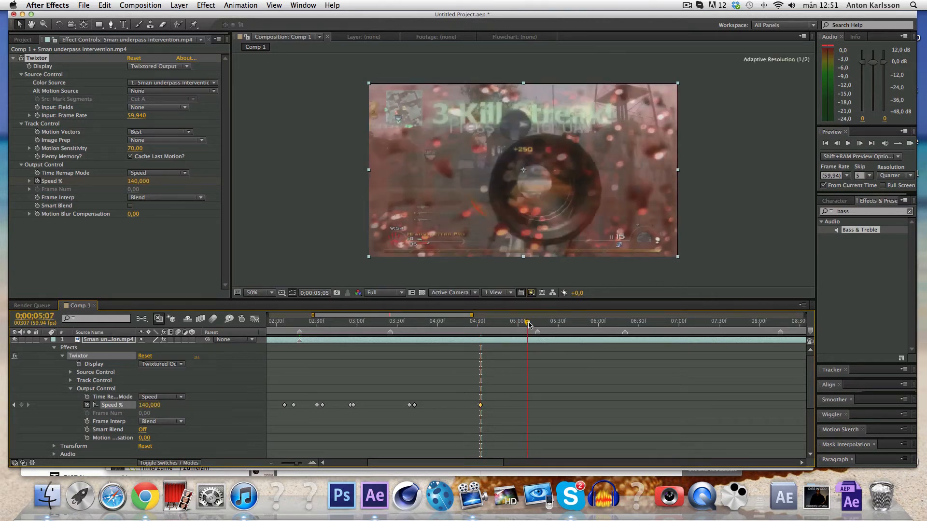
pyautogui.moveTo(528, 324); pyautogui.dragTo(537, 323)
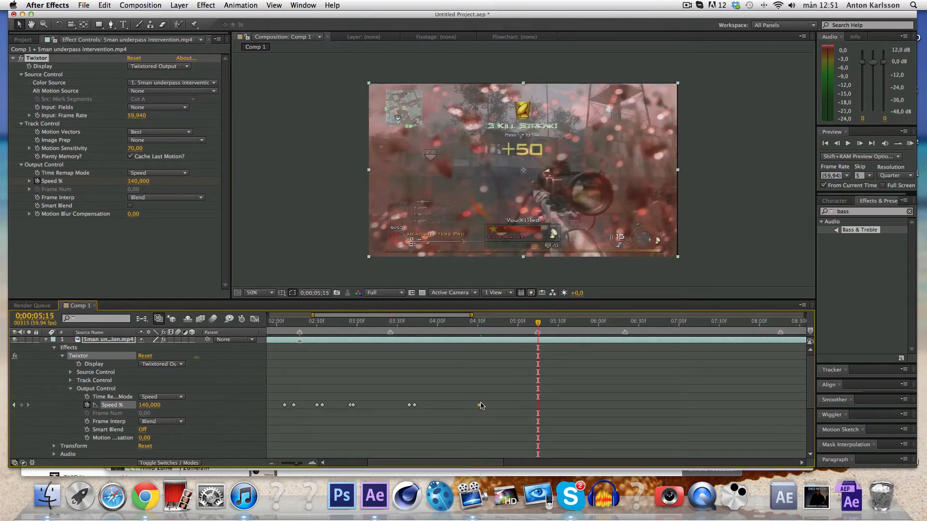
pyautogui.moveTo(481, 405); pyautogui.dragTo(500, 407)
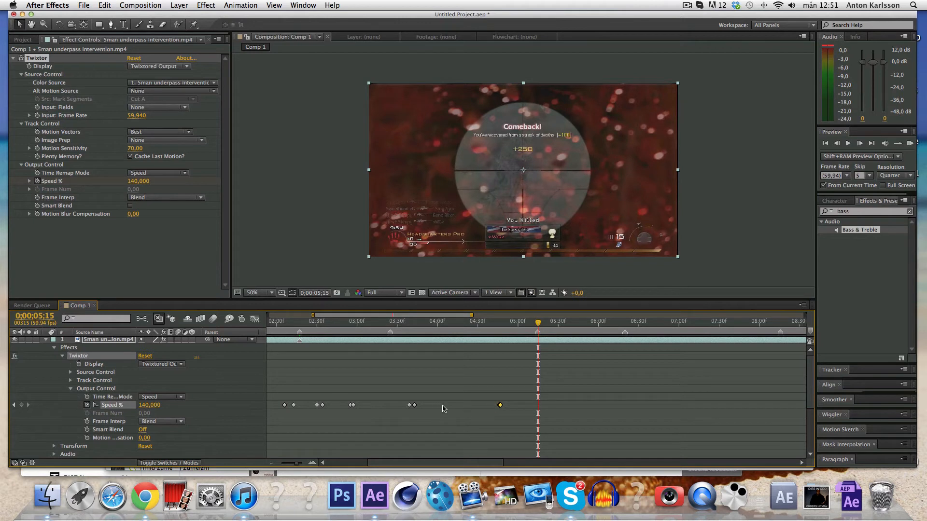
pyautogui.hscroll(2, 444, 409)
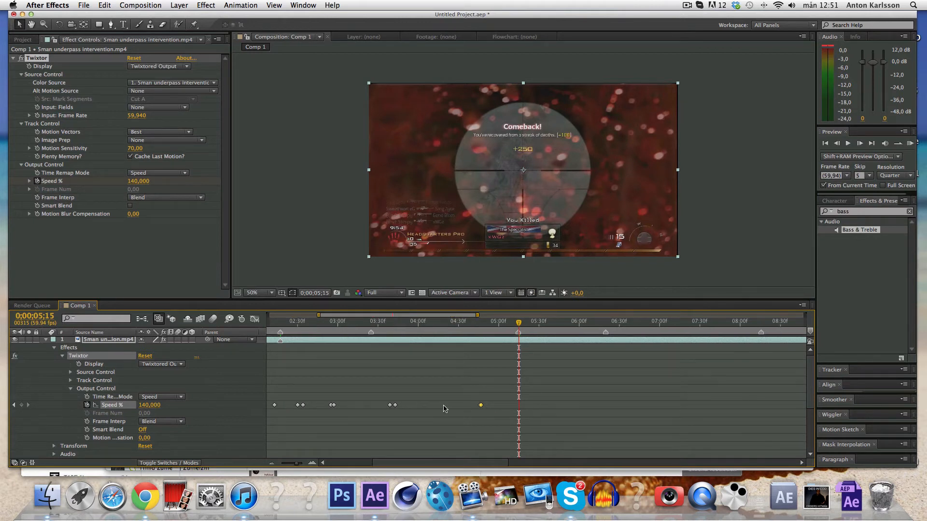
pyautogui.scroll(-4, 444, 409)
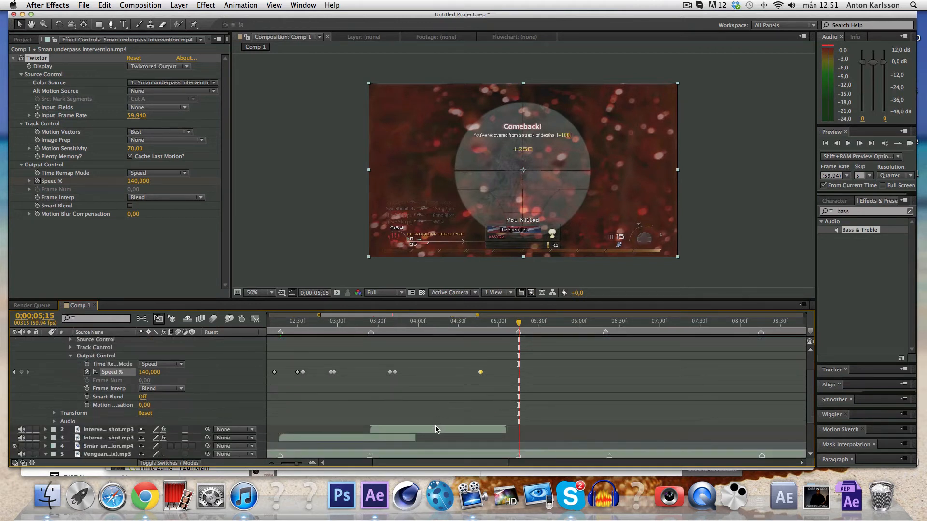
# Duplicate the gunshot layer and start the copy at the 5;15 kill shot.
pyautogui.click(436, 428)
pyautogui.press('super+d')
pyautogui.moveTo(435, 426); pyautogui.dragTo(584, 423)
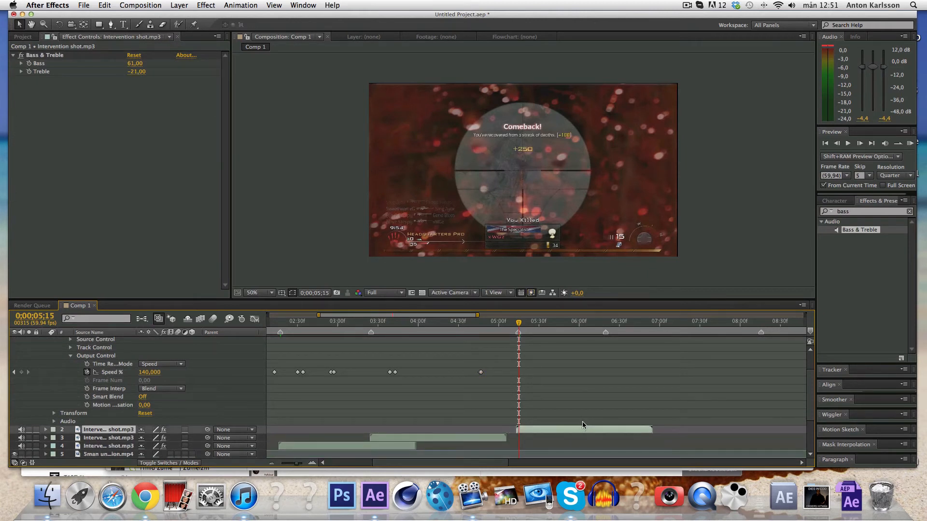
pyautogui.scroll(3, 579, 425)
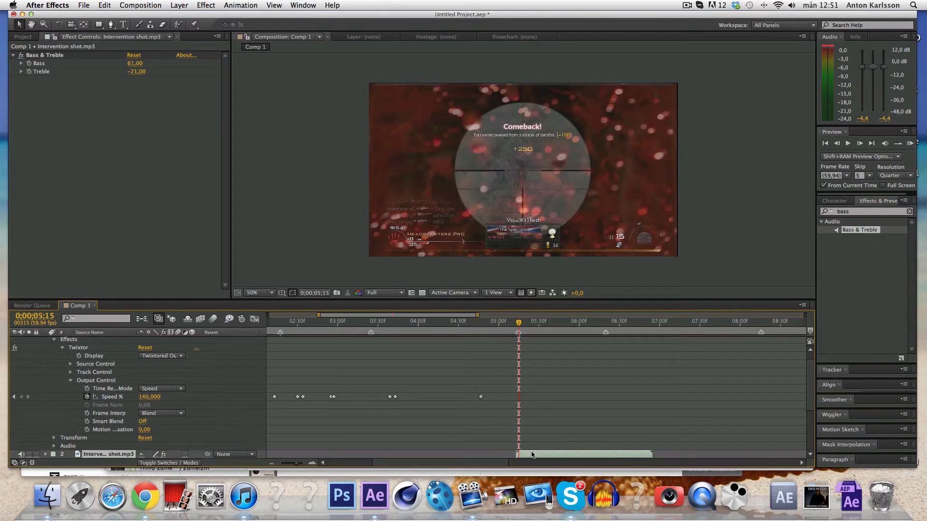
pyautogui.scroll(-5, 530, 450)
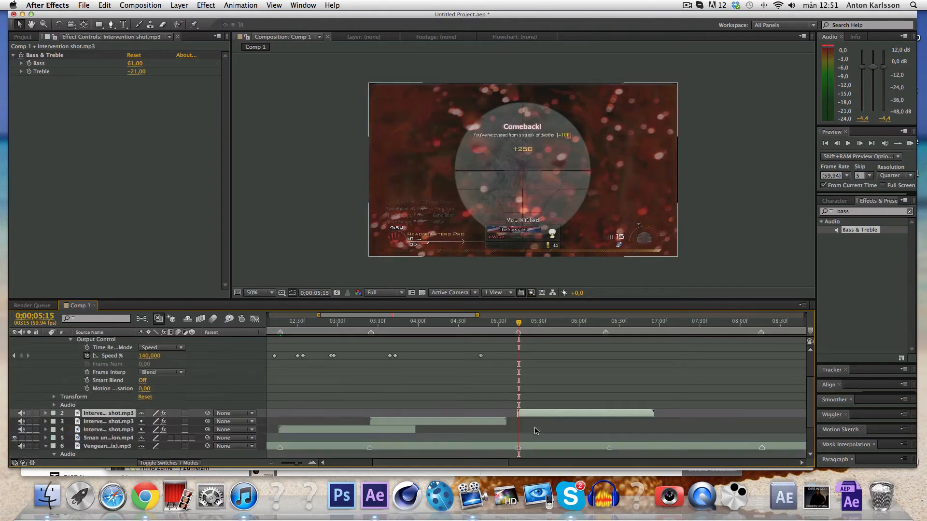
pyautogui.scroll(5, 533, 429)
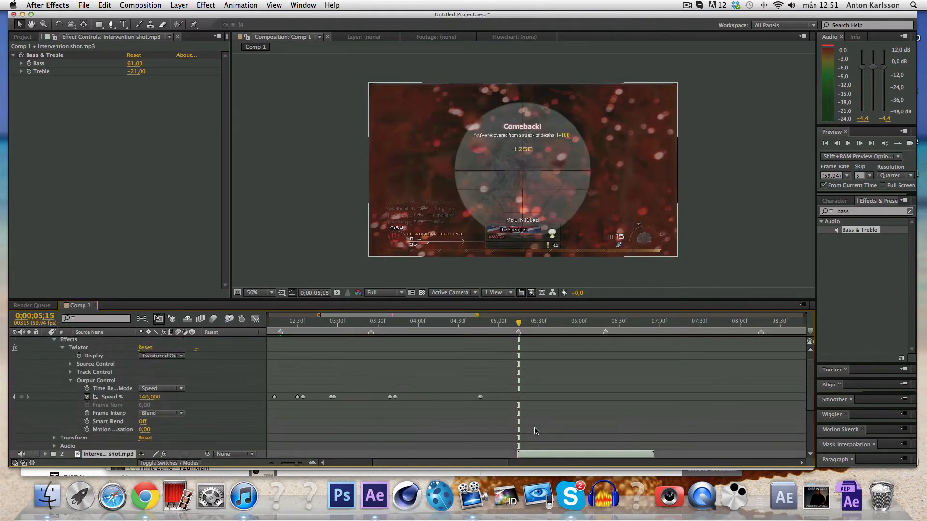
# Preview the speed ramp with sound, then set the current time to 5;30.
pyautogui.click(909, 144)
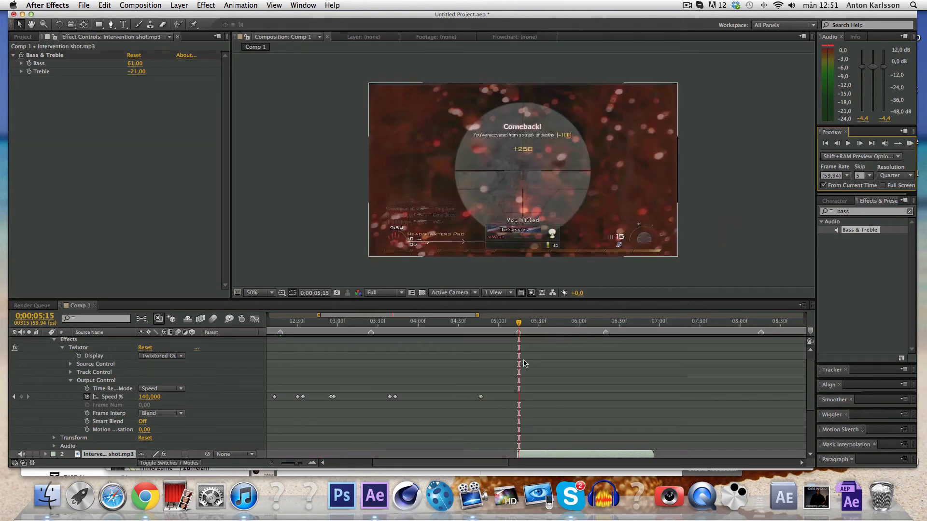
pyautogui.click(529, 322)
pyautogui.moveTo(530, 322); pyautogui.dragTo(539, 322)
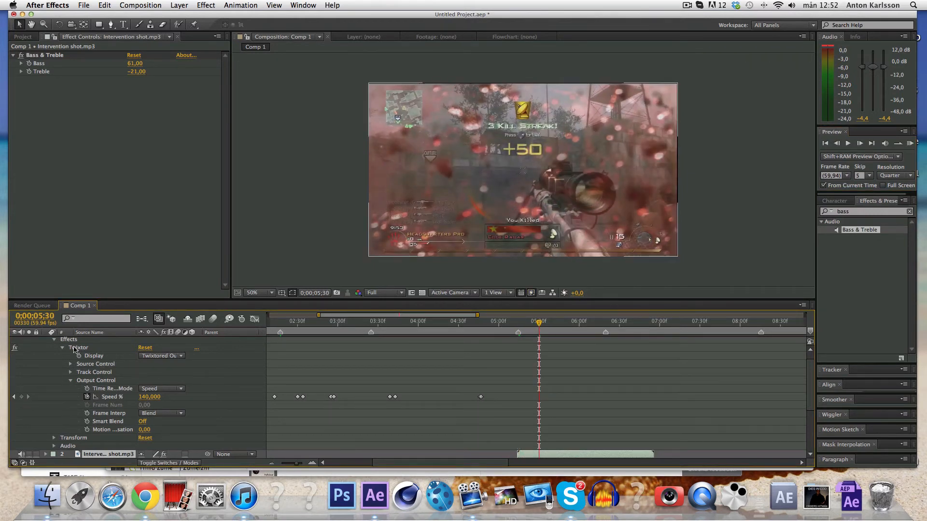
# Keyframe Speed % at 5;30 and set it to 5 one frame later.
pyautogui.click(21, 397)
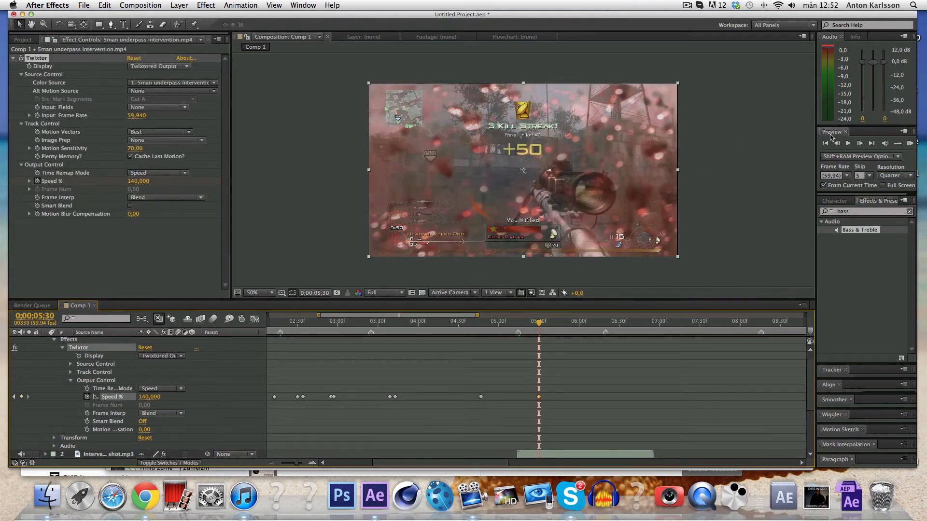
pyautogui.press('pagedown')
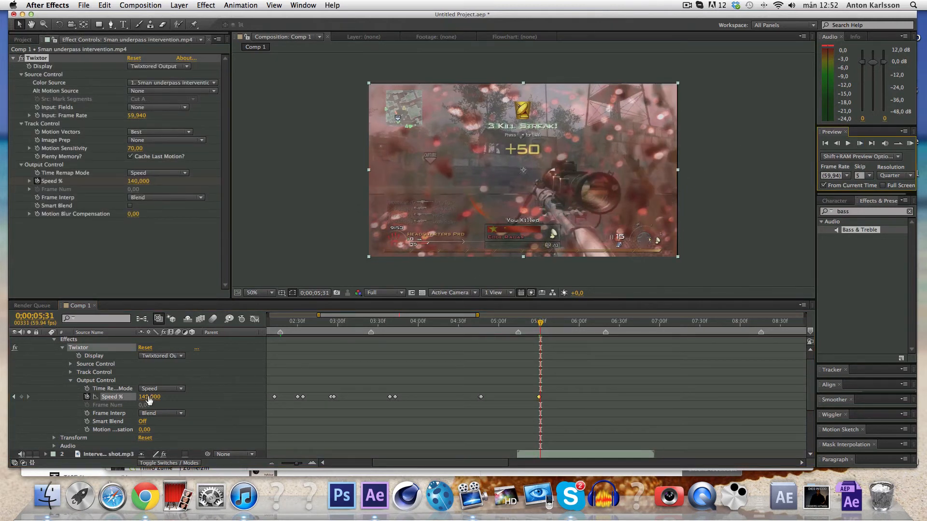
pyautogui.click(147, 397)
pyautogui.press('Return')
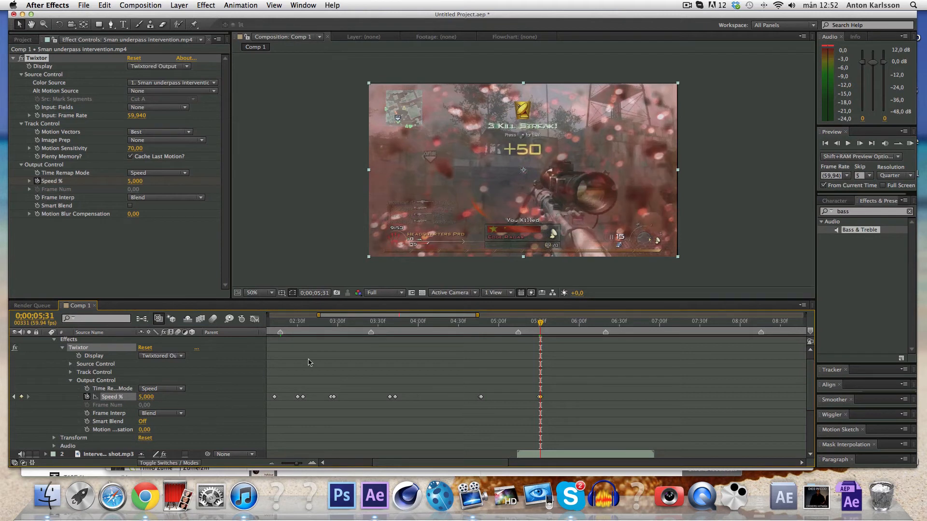
# Set Speed % back to 140 at 5;56, then nudge that keyframe slightly earlier.
pyautogui.click(571, 321)
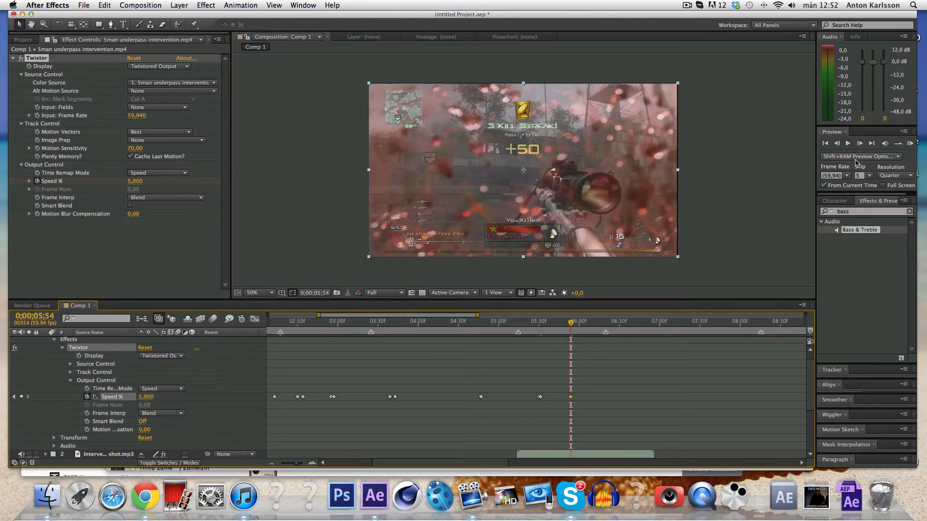
pyautogui.press('pagedown')
pyautogui.press('pagedown')
pyautogui.click(145, 397)
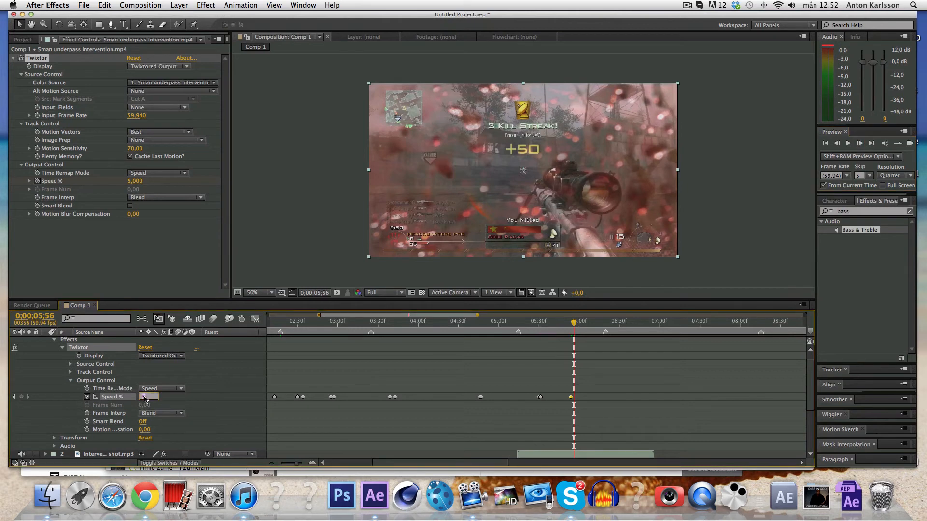
pyautogui.write('140')
pyautogui.press('Return')
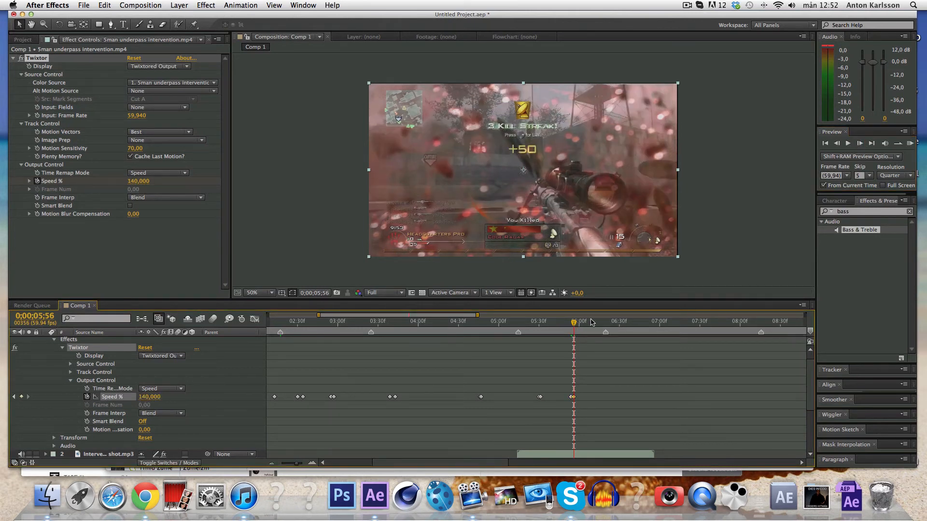
pyautogui.click(605, 323)
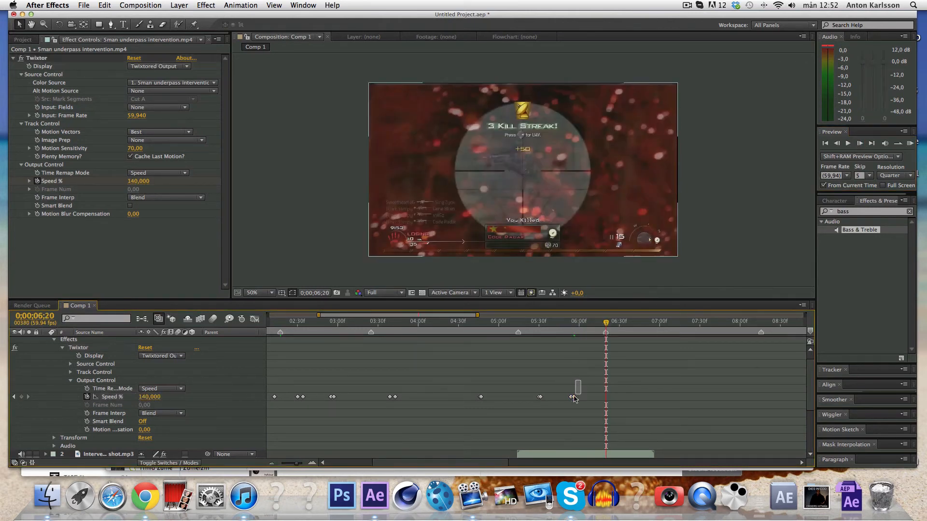
pyautogui.moveTo(572, 398); pyautogui.dragTo(568, 399)
pyautogui.scroll(-2, 564, 403)
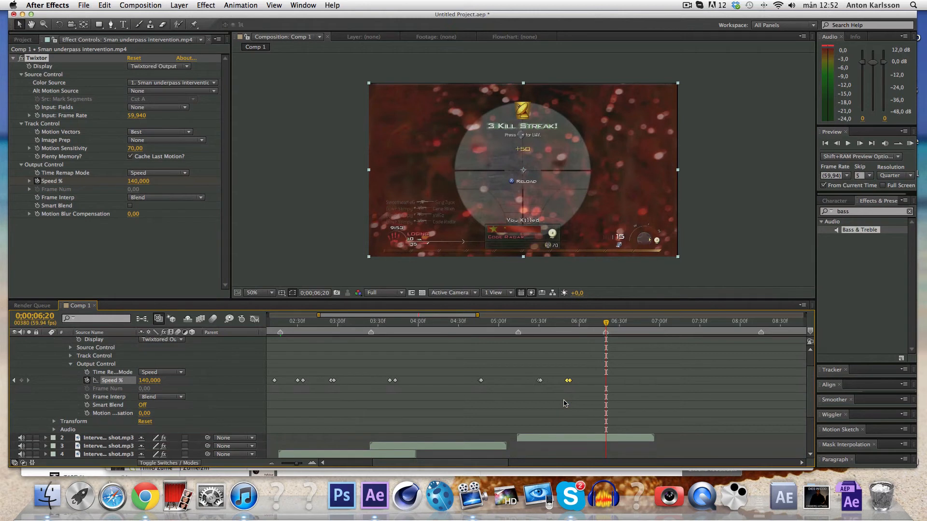
pyautogui.hscroll(3, 565, 404)
# Duplicate the top gunshot layer, start the copy at 6;20, and move time to 6;35.
pyautogui.click(538, 438)
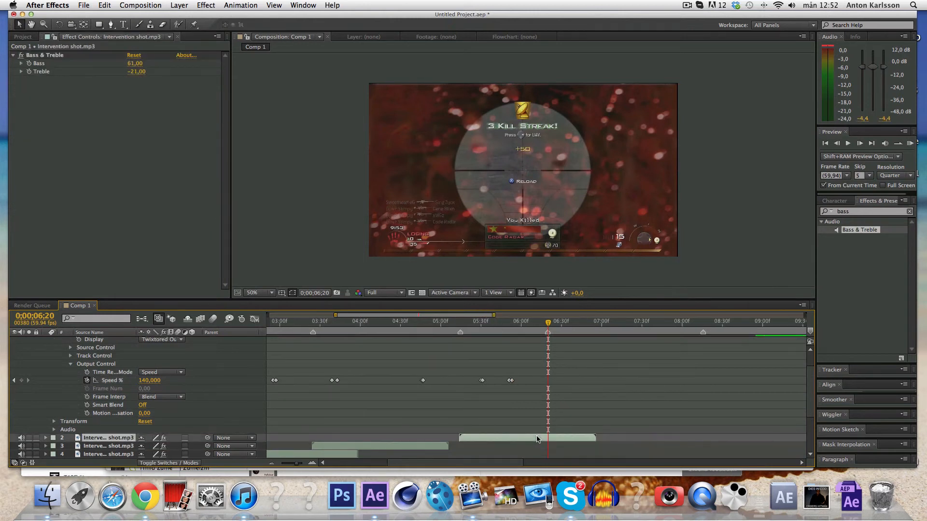
pyautogui.press('super+d')
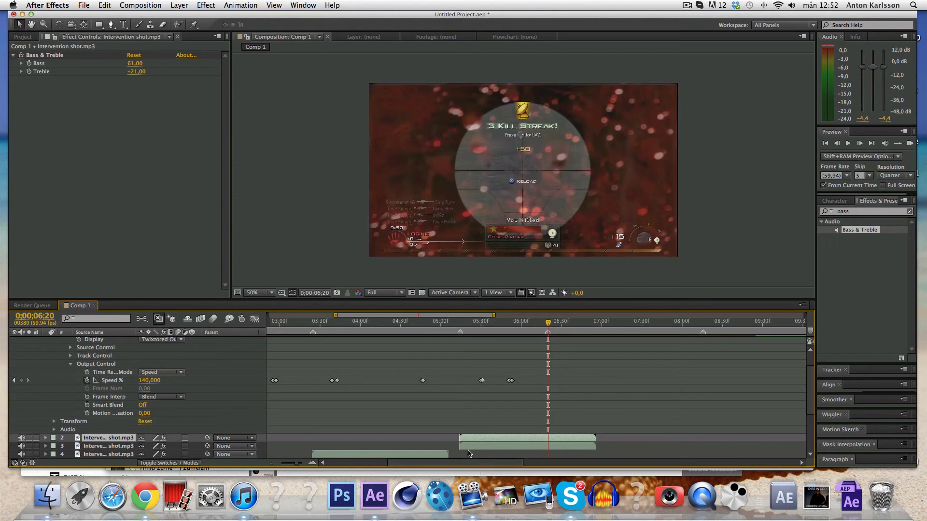
pyautogui.moveTo(470, 439); pyautogui.dragTo(557, 440)
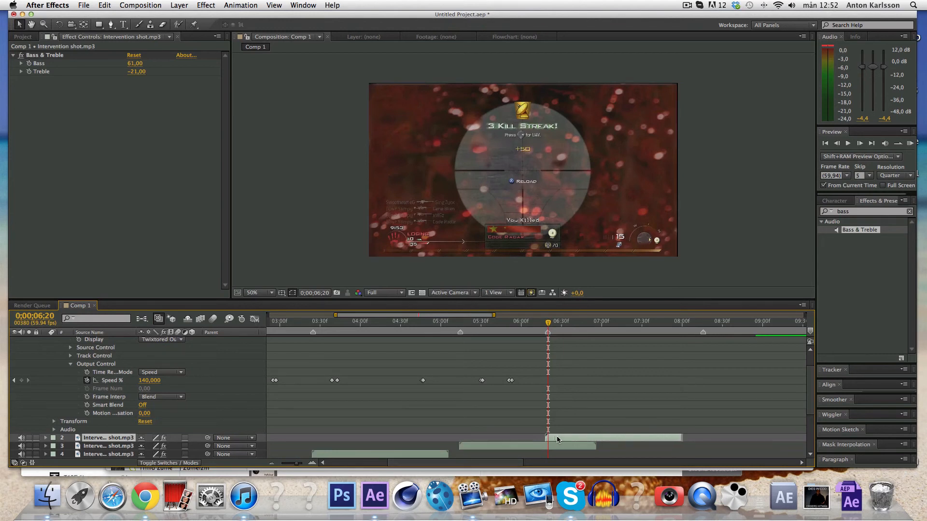
pyautogui.moveTo(555, 324)
pyautogui.mouseDown()
pyautogui.moveTo(582, 323)
pyautogui.moveTo(568, 325)
pyautogui.mouseUp()
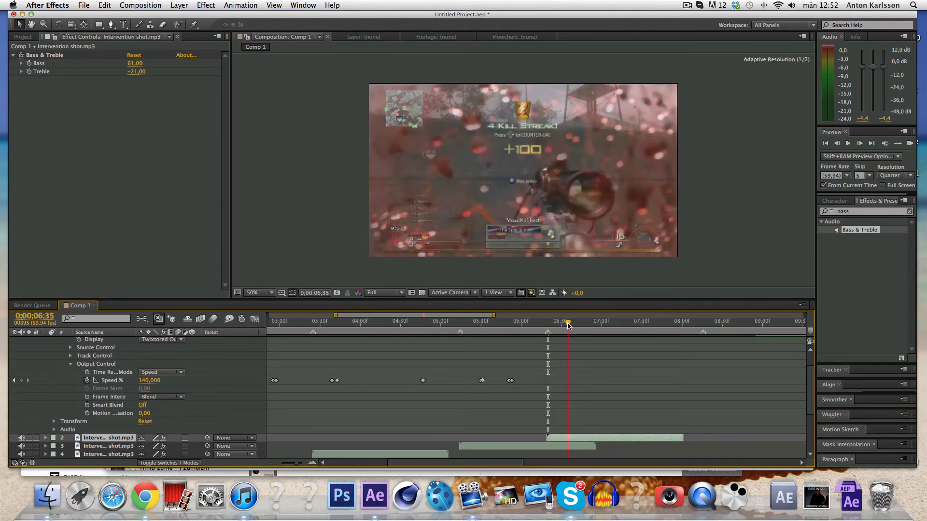
# Keyframe Speed % at 6;35 and drop it to 4 at 6;37.
pyautogui.click(21, 380)
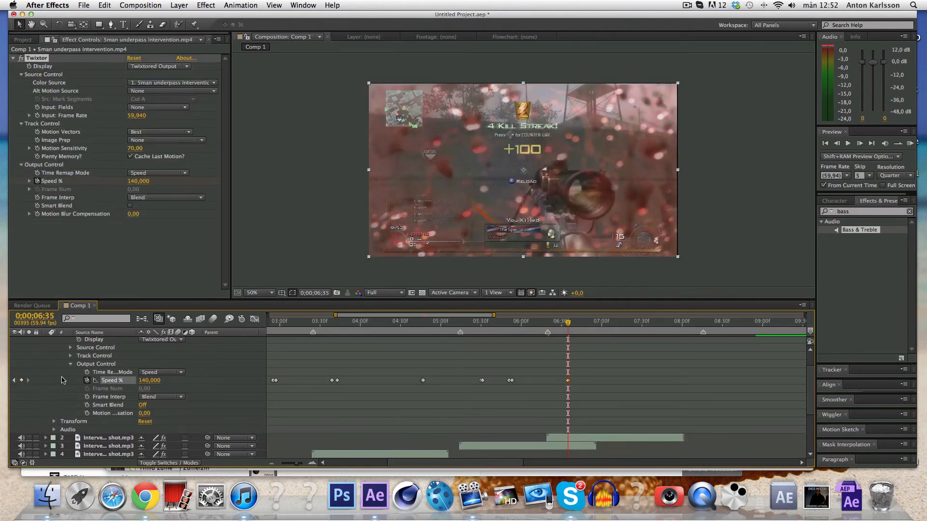
pyautogui.click(859, 144)
pyautogui.click(860, 144)
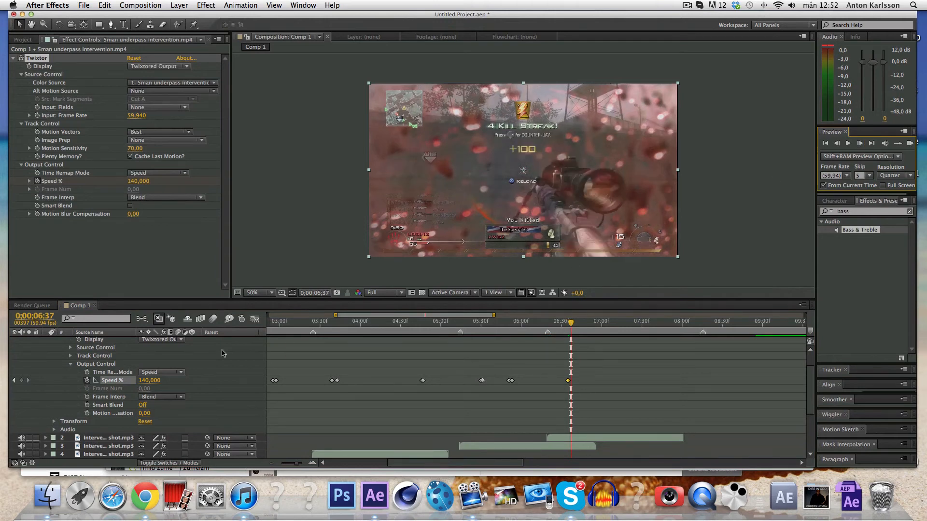
pyautogui.click(147, 380)
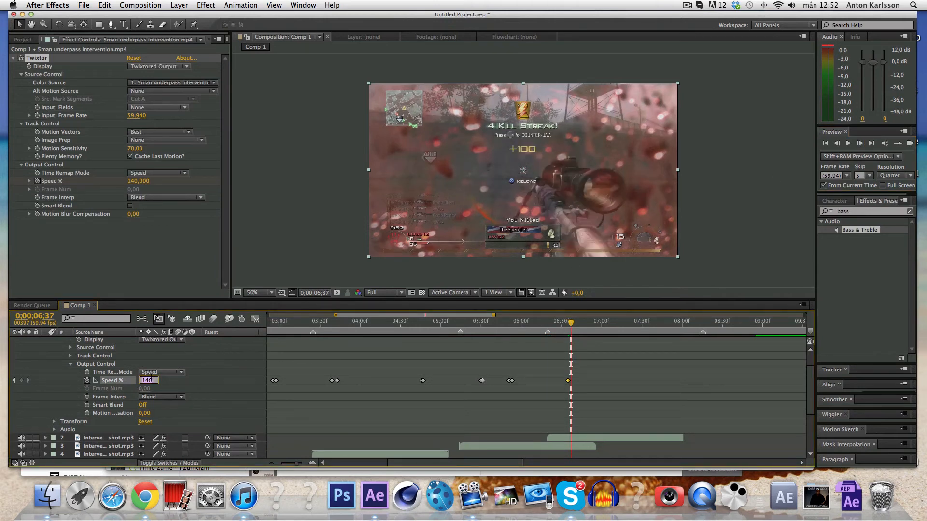
pyautogui.write('4')
pyautogui.press('Return')
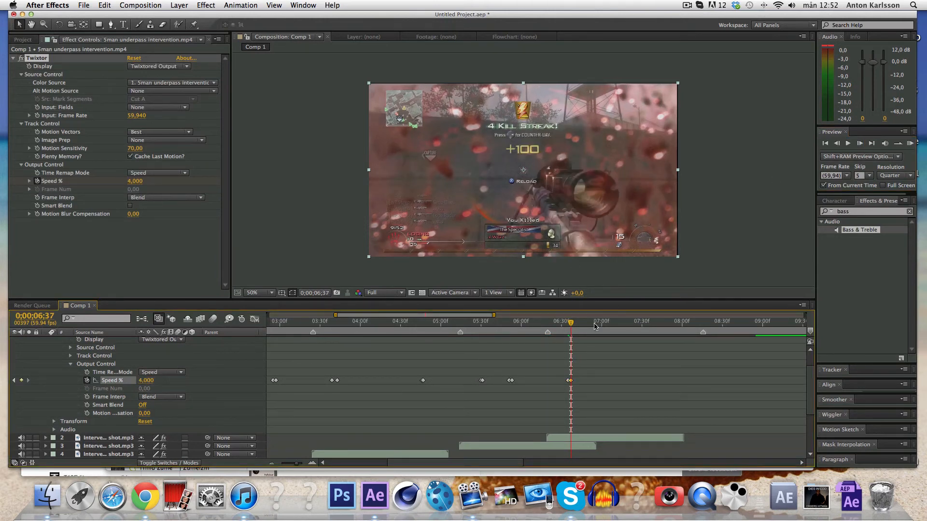
# Keyframe Speed % at 6;59 and raise it to 140 at 7;01.
pyautogui.click(596, 322)
pyautogui.moveTo(597, 326); pyautogui.dragTo(600, 324)
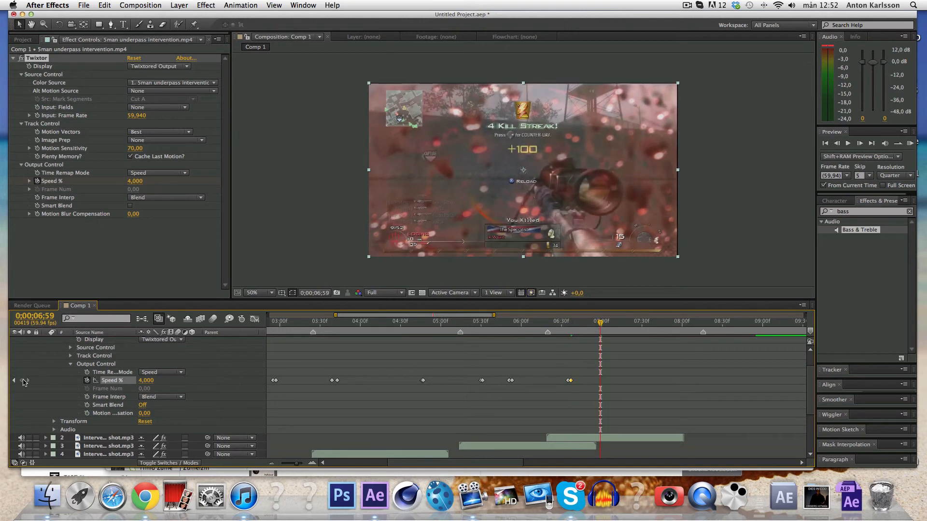
pyautogui.click(21, 380)
pyautogui.click(859, 143)
pyautogui.click(859, 143)
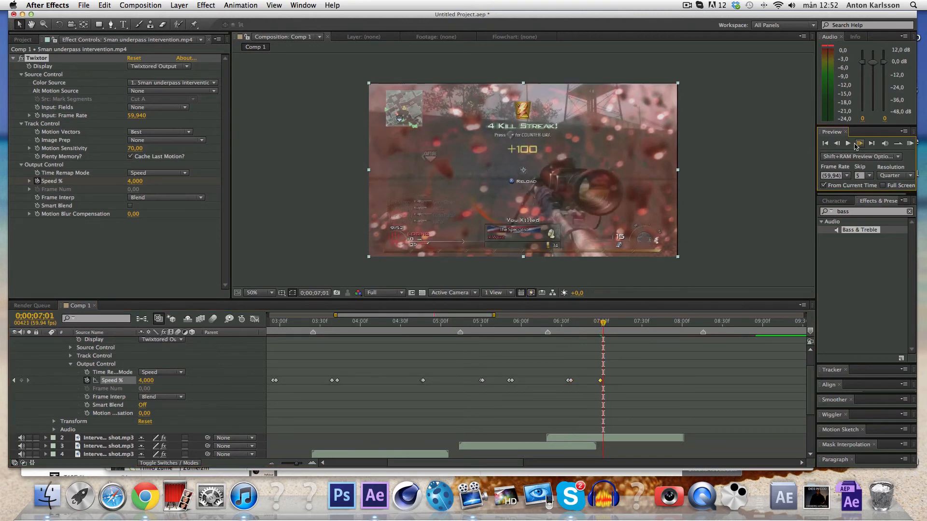
pyautogui.click(144, 381)
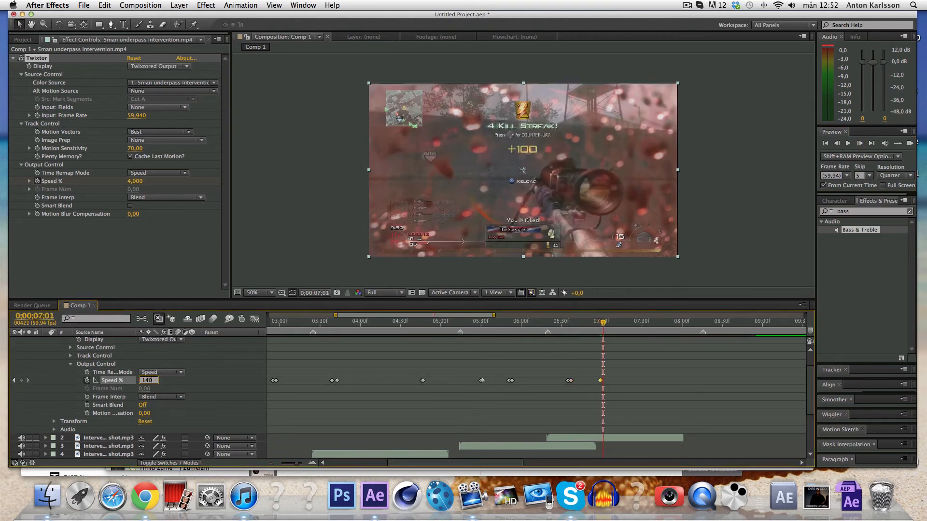
pyautogui.write('140')
pyautogui.press('Return')
# Keyframe Speed % at 7;39 and slow it to 2 at 7;40.
pyautogui.click(626, 323)
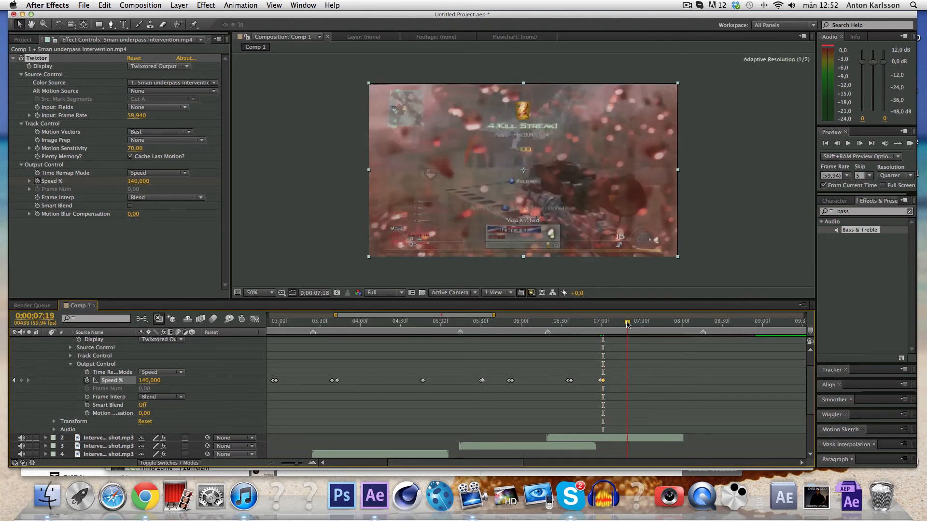
pyautogui.click(648, 322)
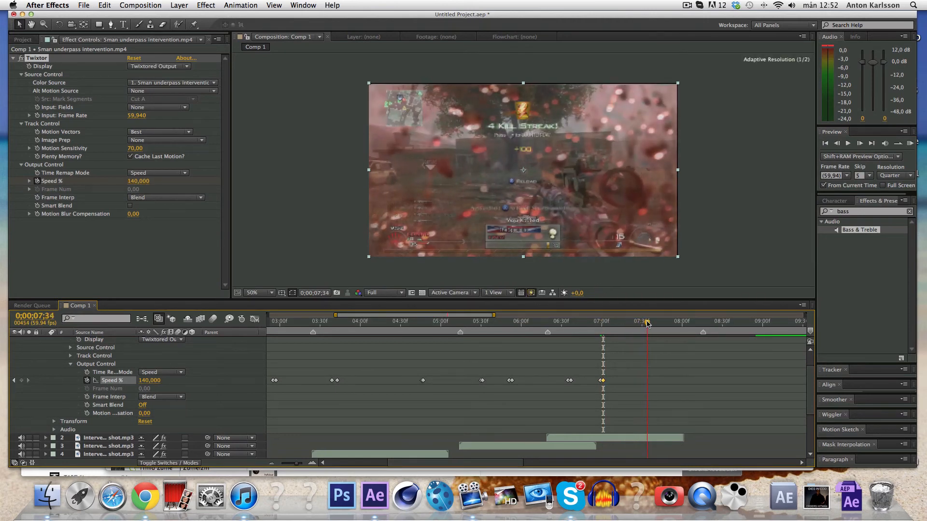
pyautogui.click(653, 322)
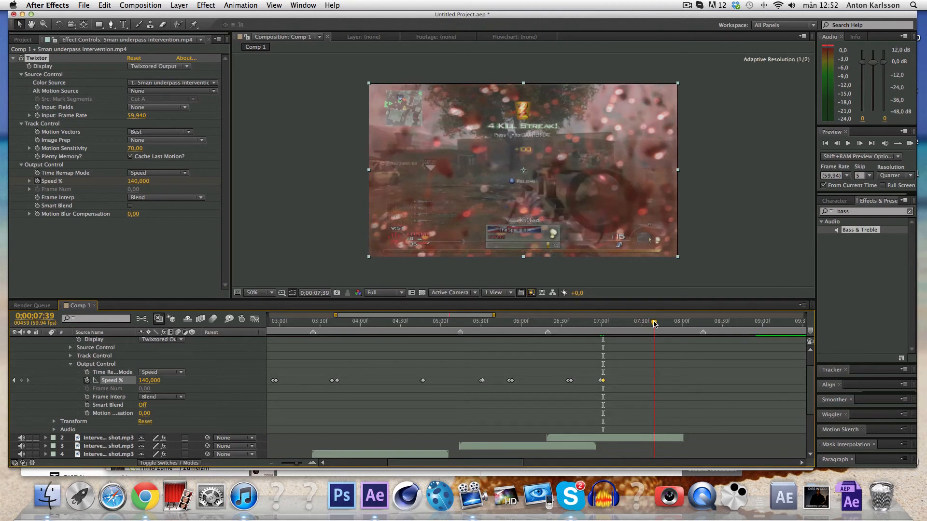
pyautogui.click(21, 381)
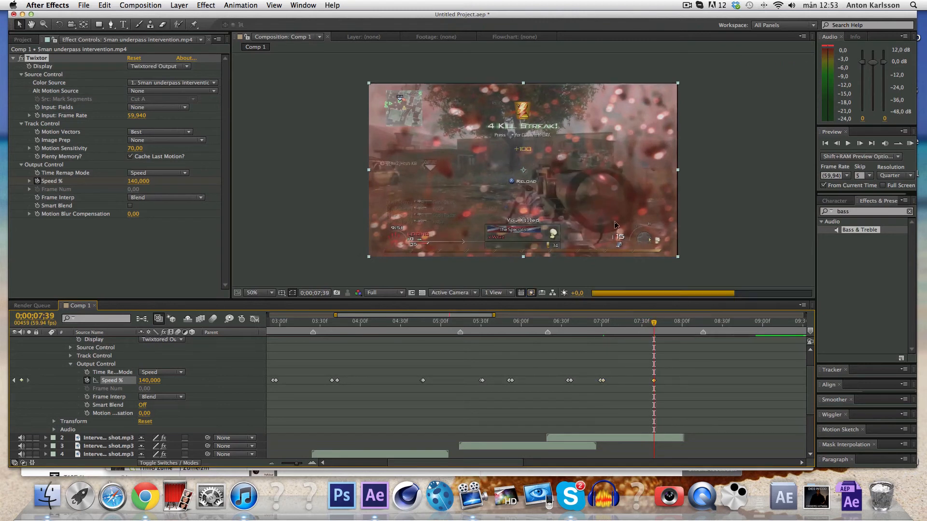
pyautogui.click(859, 143)
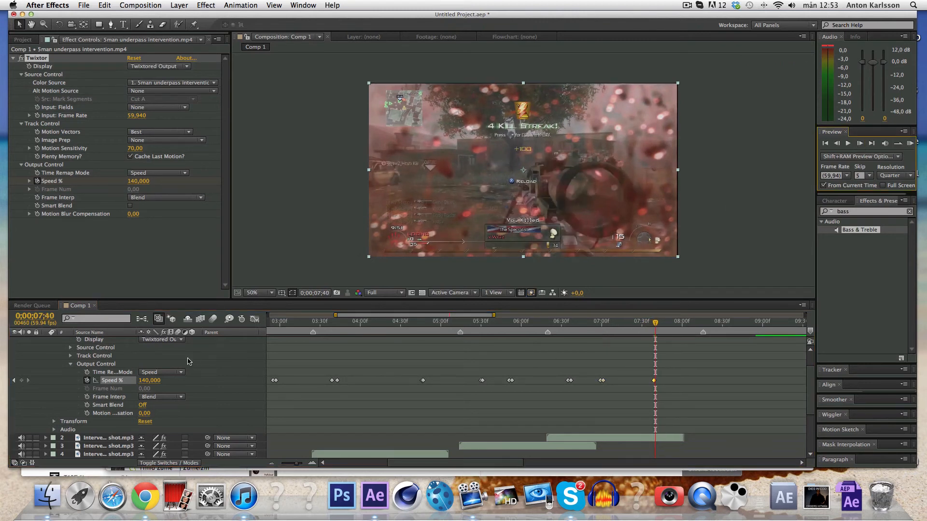
pyautogui.click(150, 381)
pyautogui.write('2')
pyautogui.press('Return')
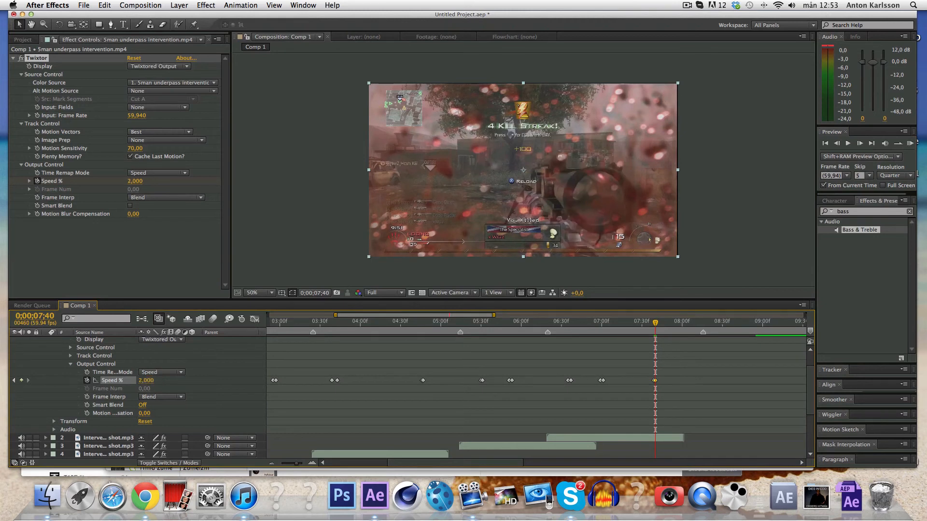
# Set Speed % to 150 at 7;56, then scrub ahead to 8;15.
pyautogui.click(675, 327)
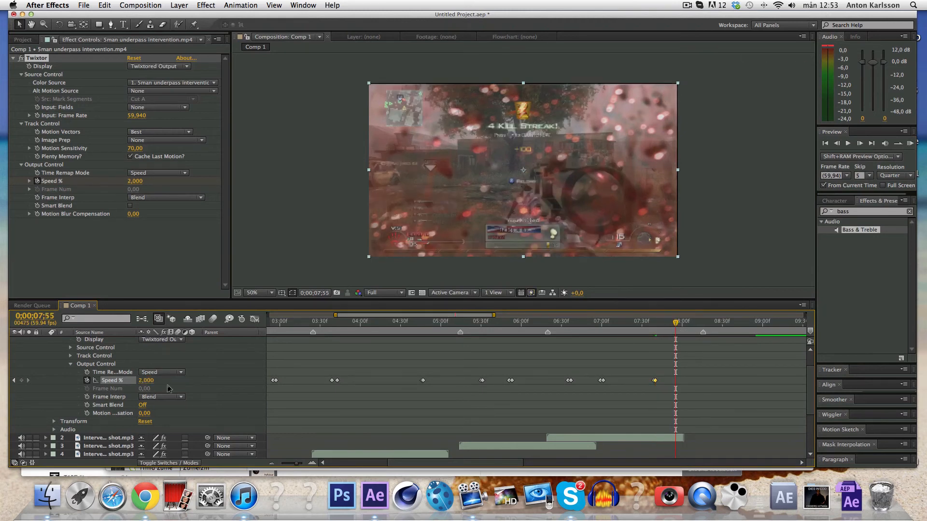
pyautogui.press('pagedown')
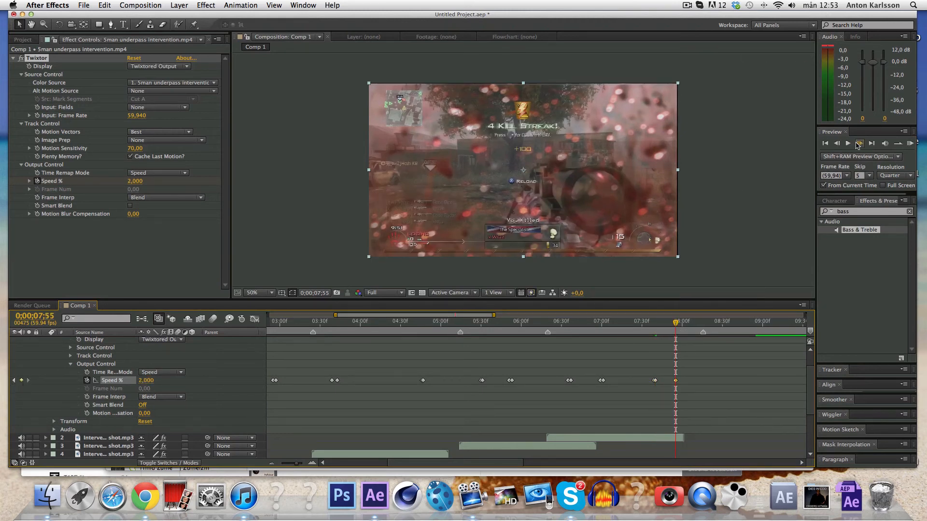
pyautogui.click(145, 380)
pyautogui.write('150')
pyautogui.press('Return')
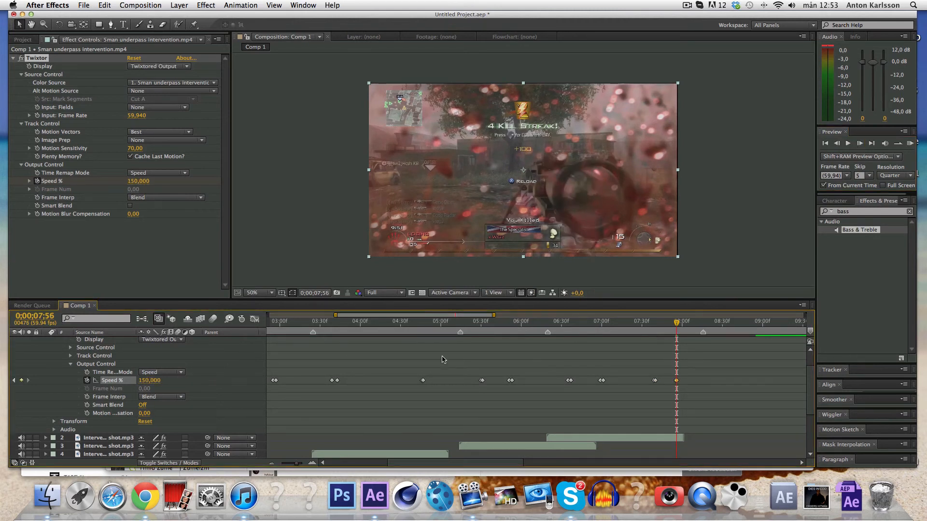
pyautogui.hscroll(5, 443, 359)
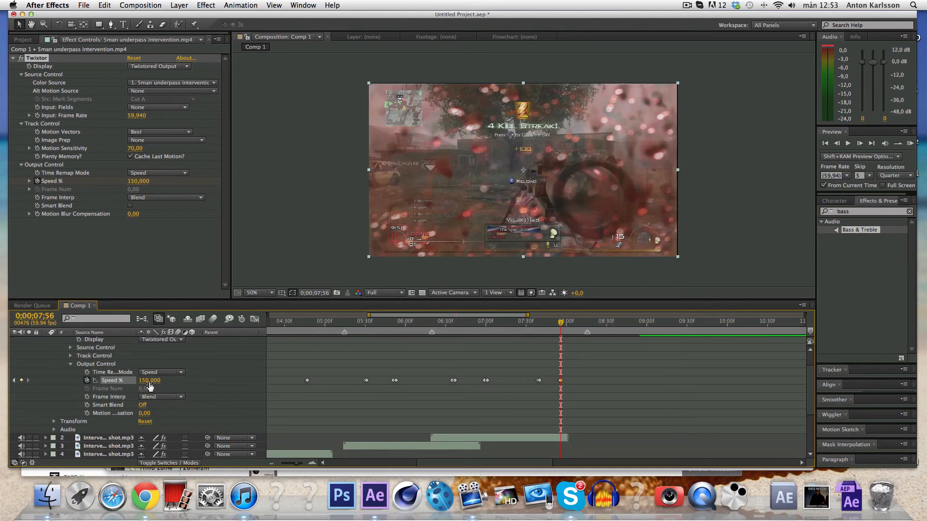
pyautogui.hscroll(3, 352, 384)
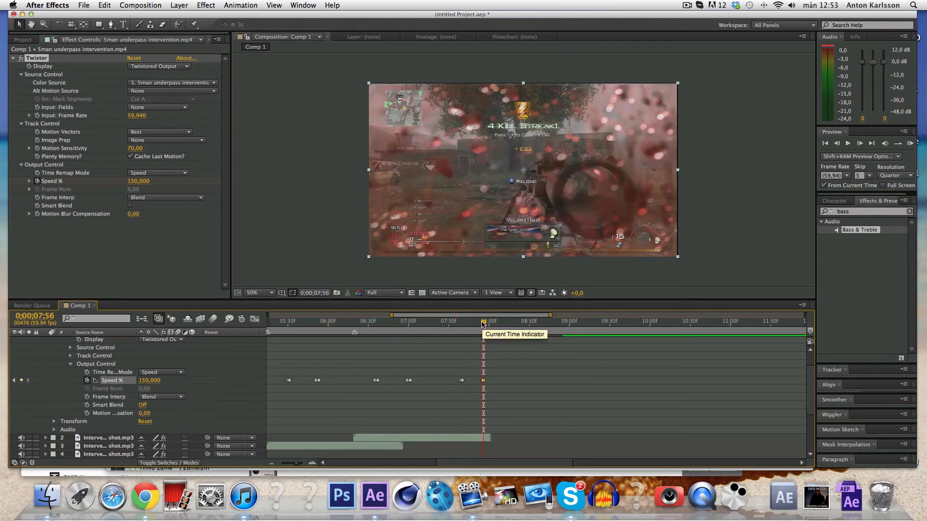
pyautogui.moveTo(482, 325); pyautogui.dragTo(509, 322)
pyautogui.moveTo(487, 373)
pyautogui.mouseDown()
pyautogui.moveTo(478, 387)
pyautogui.moveTo(497, 381)
pyautogui.mouseUp()
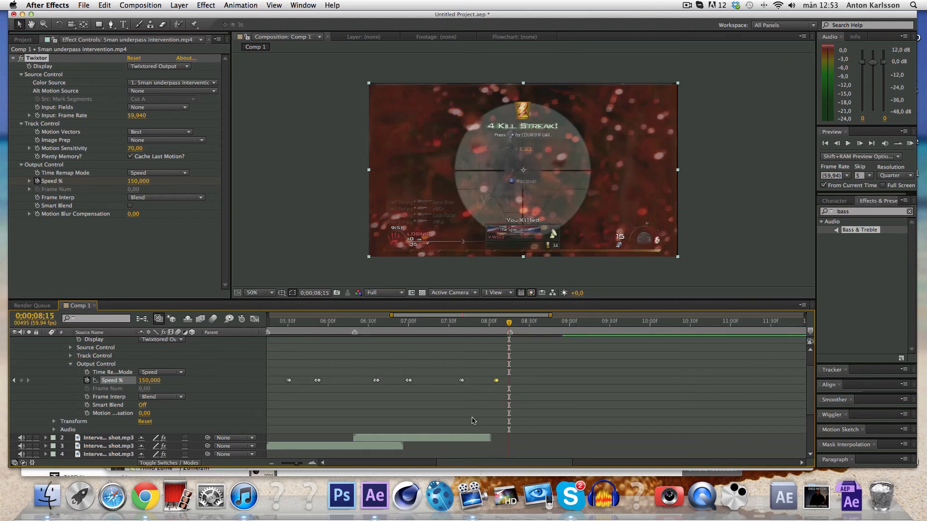
# Slide the Intervention shot layer to start at 8;15, then scrub time to 8;25.
pyautogui.click(467, 441)
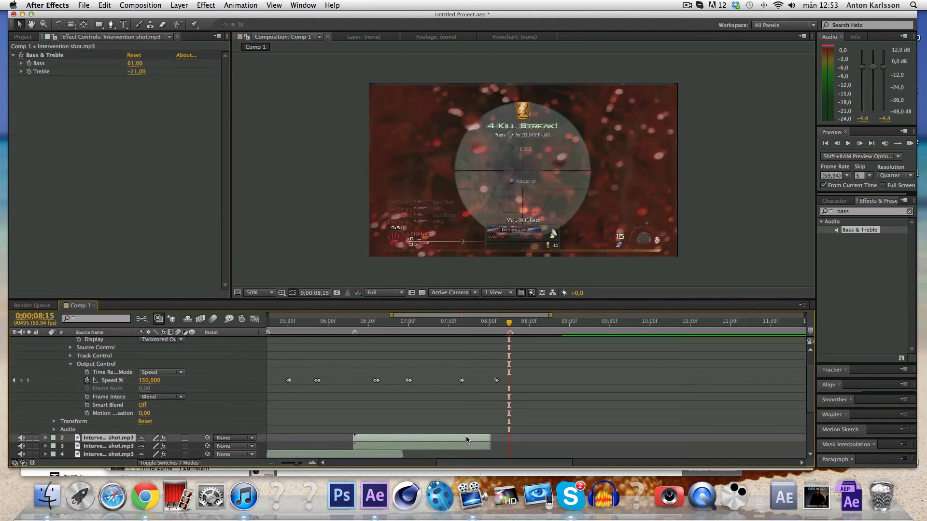
pyautogui.moveTo(425, 439); pyautogui.dragTo(546, 440)
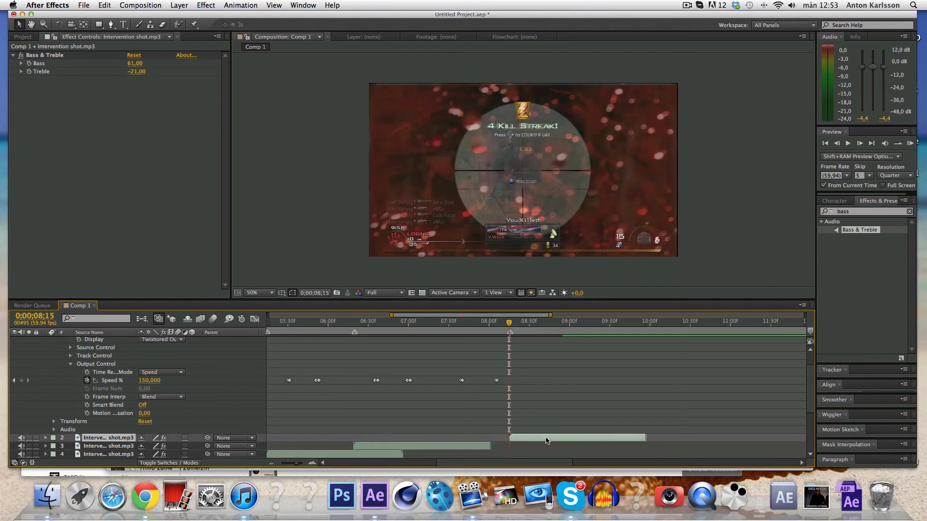
pyautogui.scroll(3, 529, 405)
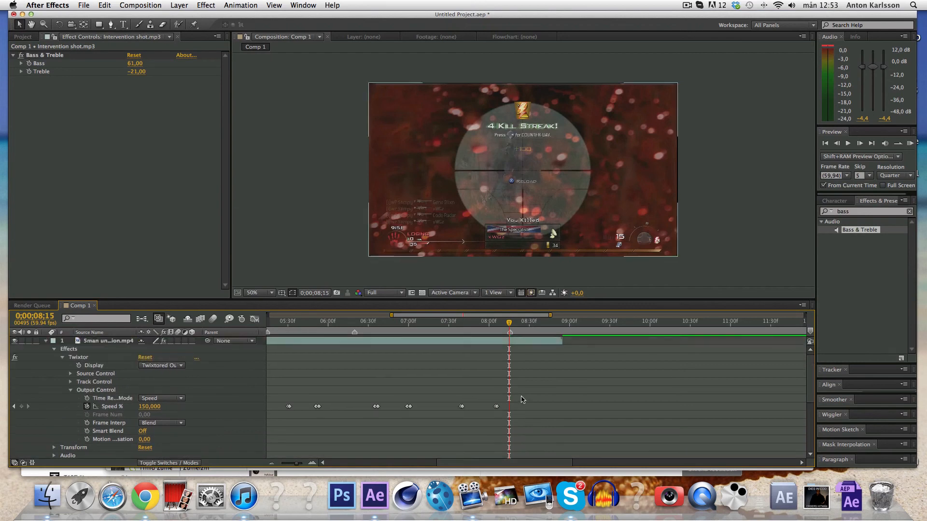
pyautogui.moveTo(510, 323); pyautogui.dragTo(523, 324)
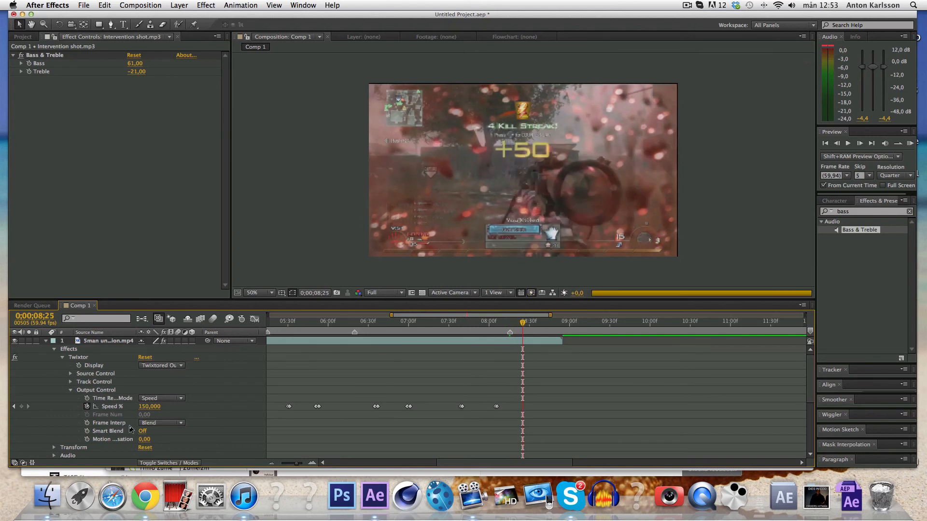
# Keyframe Speed % at 8;25 and drop it to 2 at 8;26.
pyautogui.click(21, 407)
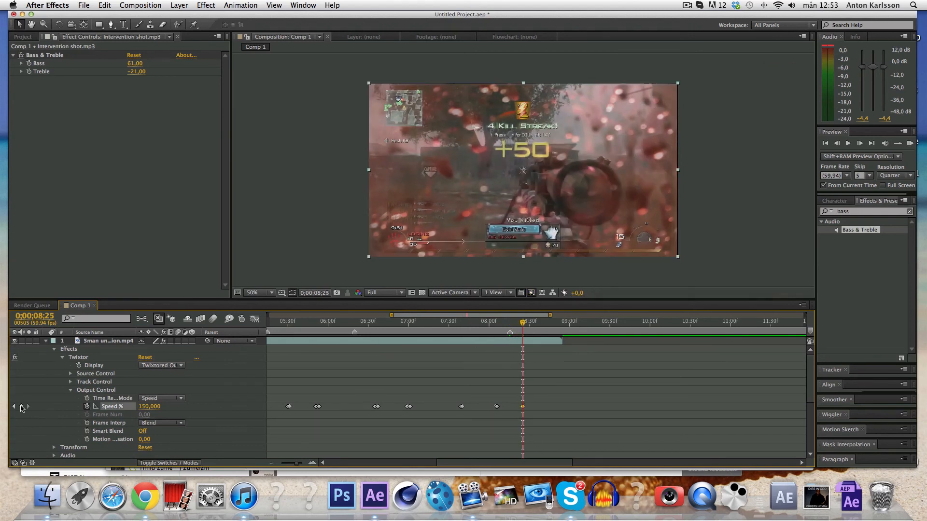
pyautogui.click(859, 143)
pyautogui.click(152, 407)
pyautogui.write('2')
pyautogui.press('Return')
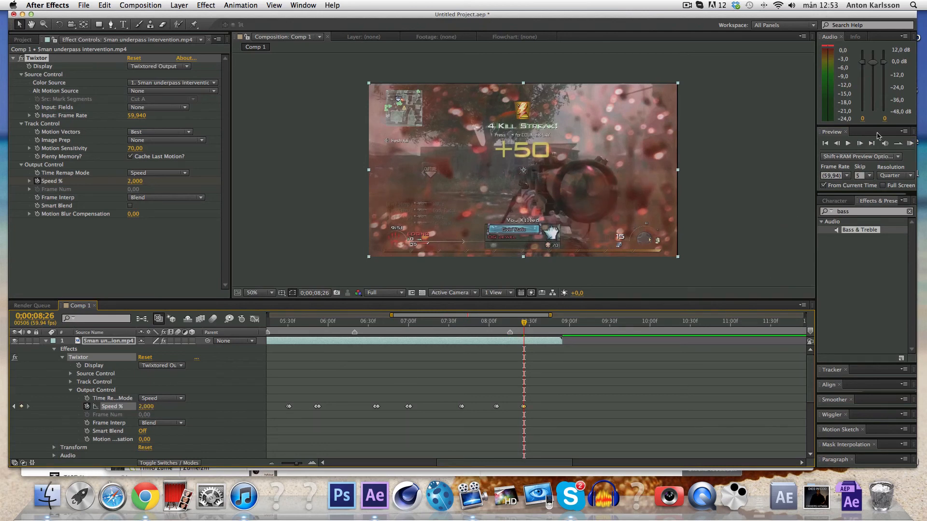
# RAM preview the speed ramps with the gunshot sounds, then stop playback.
pyautogui.click(910, 144)
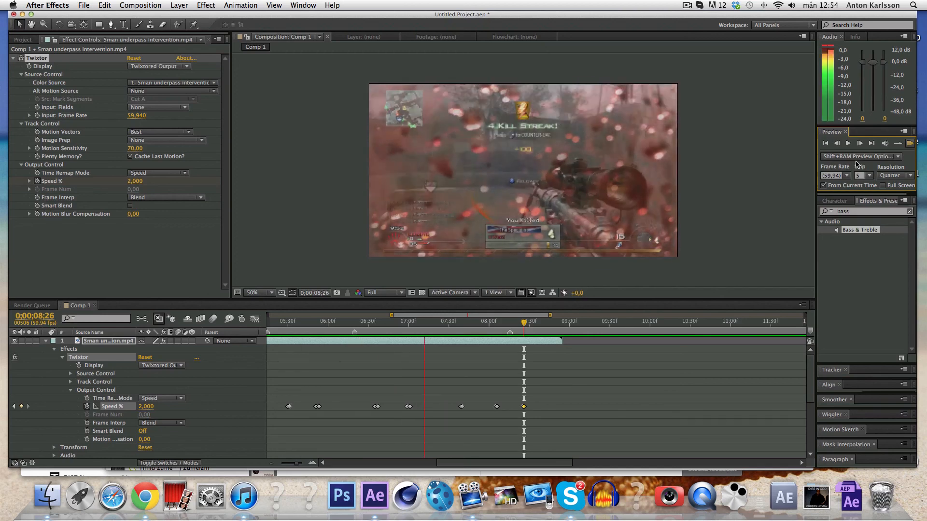
pyautogui.press('space')
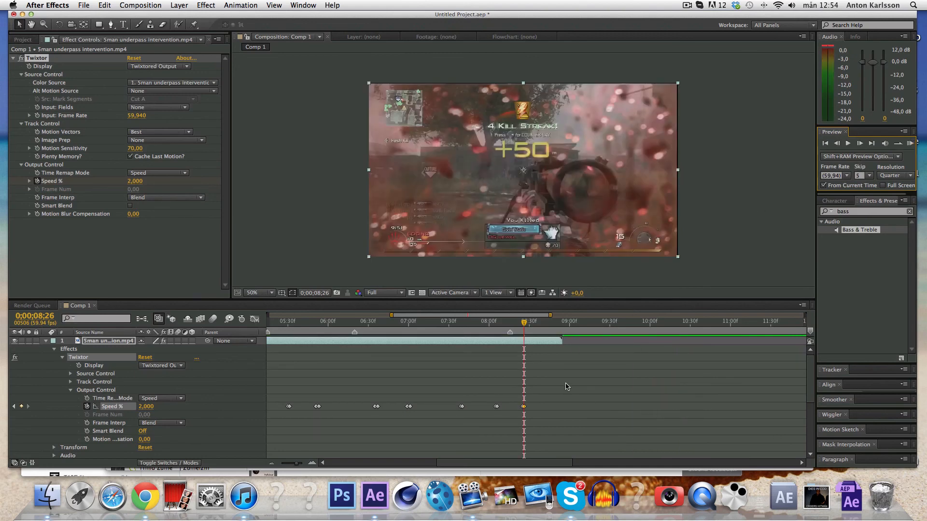
pyautogui.hscroll(-10, 432, 392)
pyautogui.hscroll(2, 431, 391)
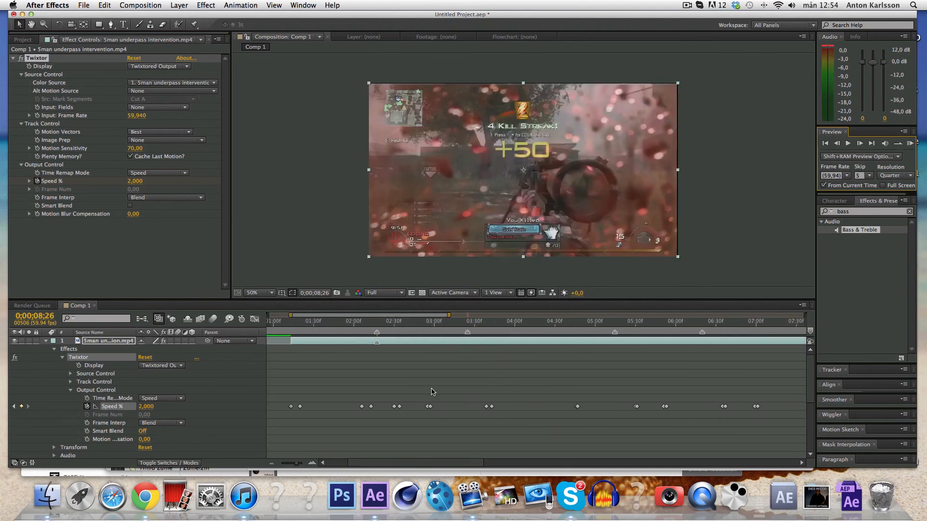
pyautogui.scroll(-6, 431, 392)
pyautogui.scroll(8, 431, 391)
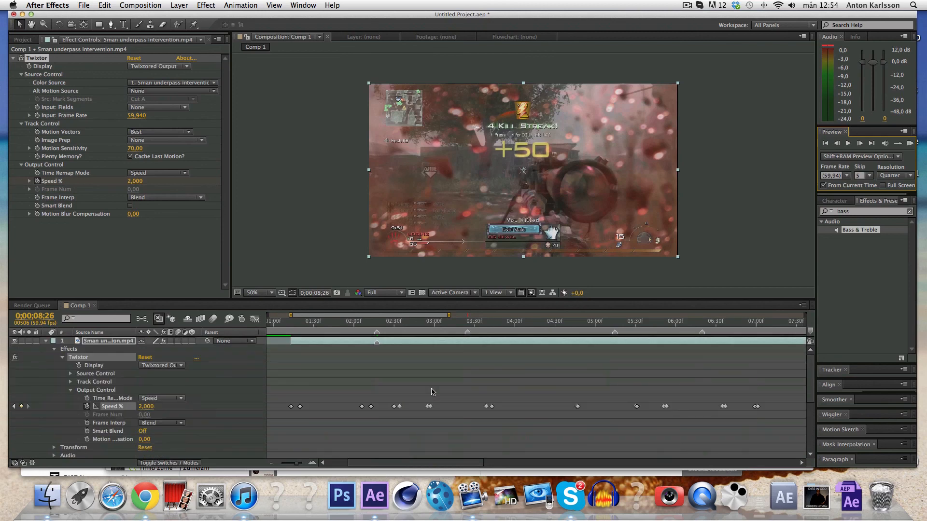